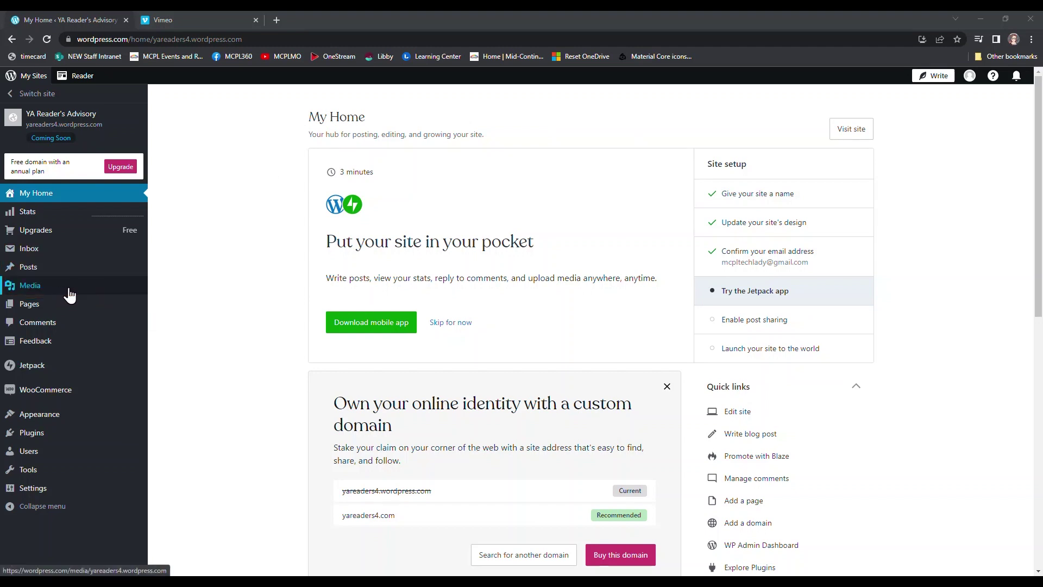
Browse the Media library's Images, Documents, Videos and Audio filters, then return to All.
left_click(69, 294)
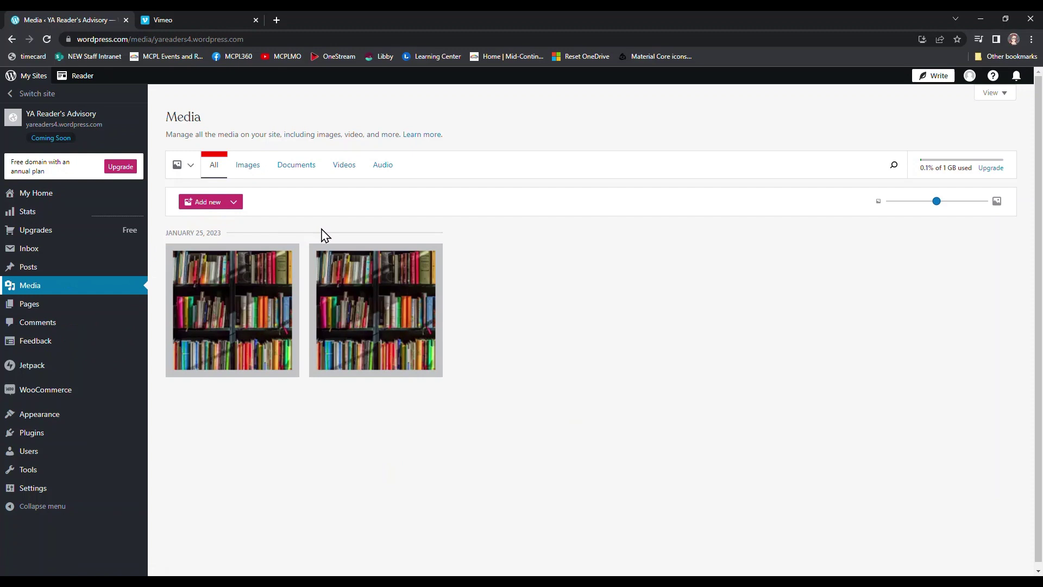
left_click(253, 174)
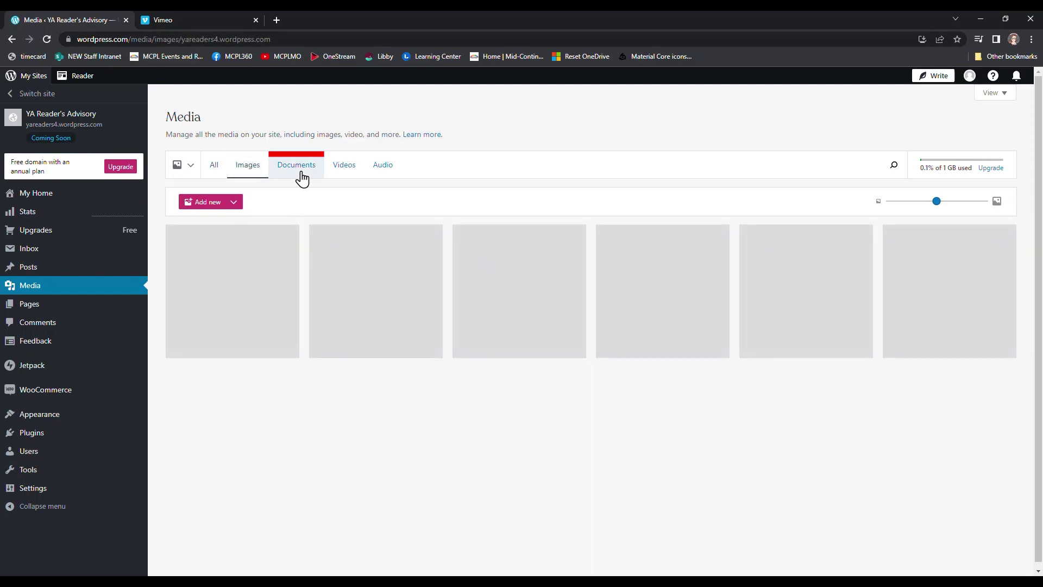
left_click(298, 175)
left_click(348, 175)
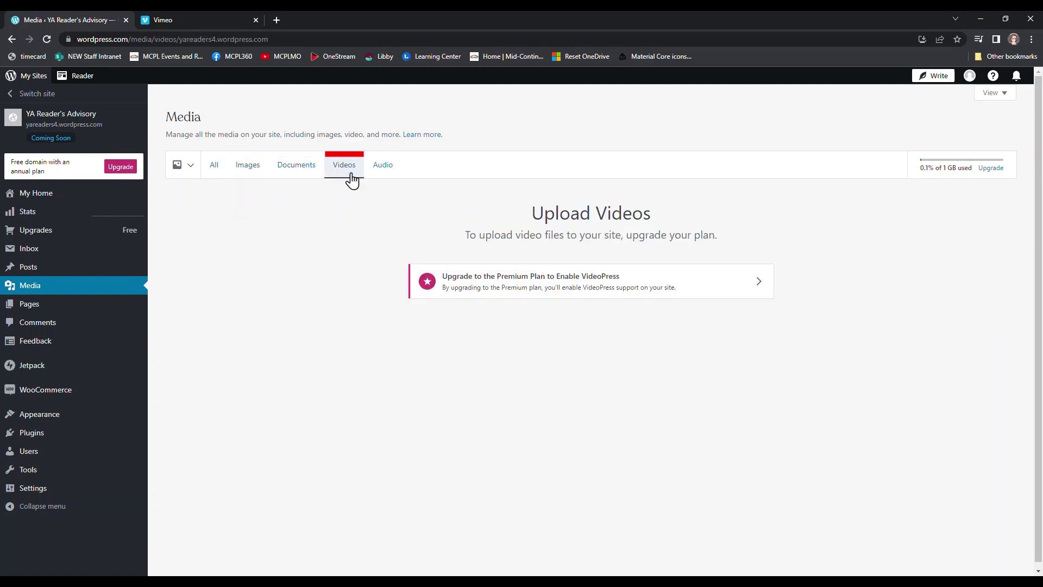
left_click(394, 180)
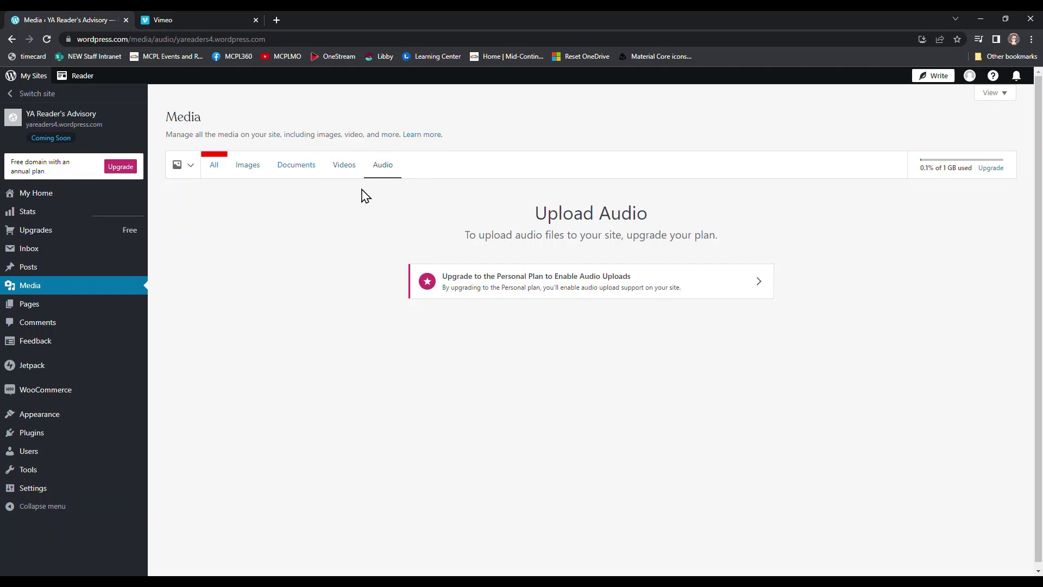
left_click(216, 169)
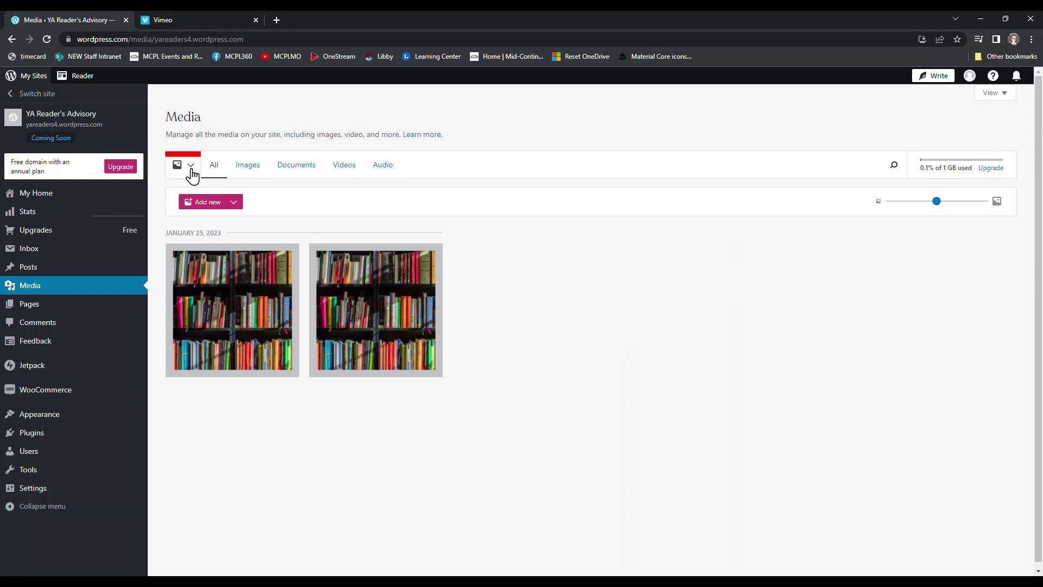
left_click(190, 165)
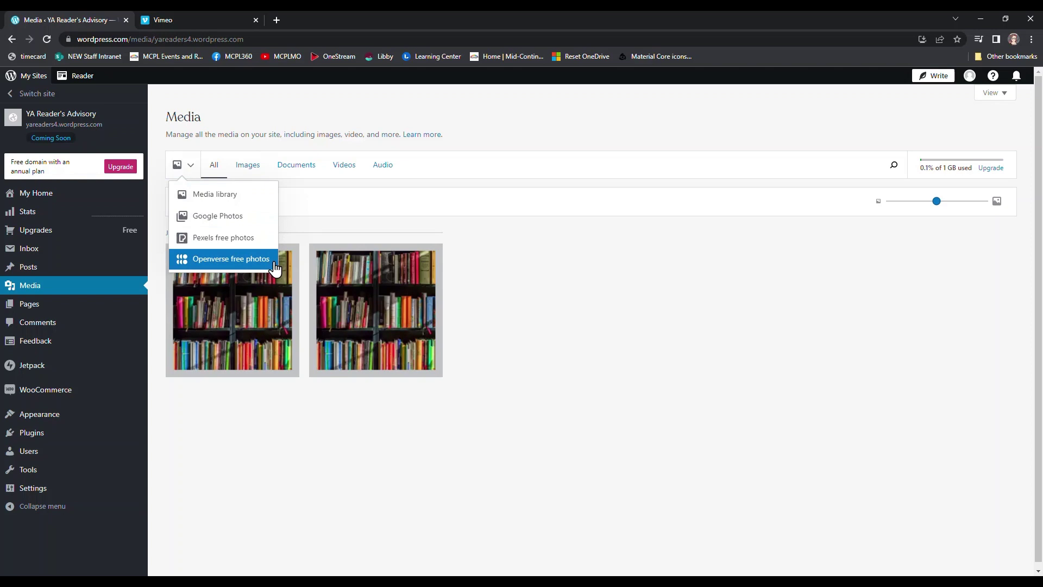
left_click(337, 213)
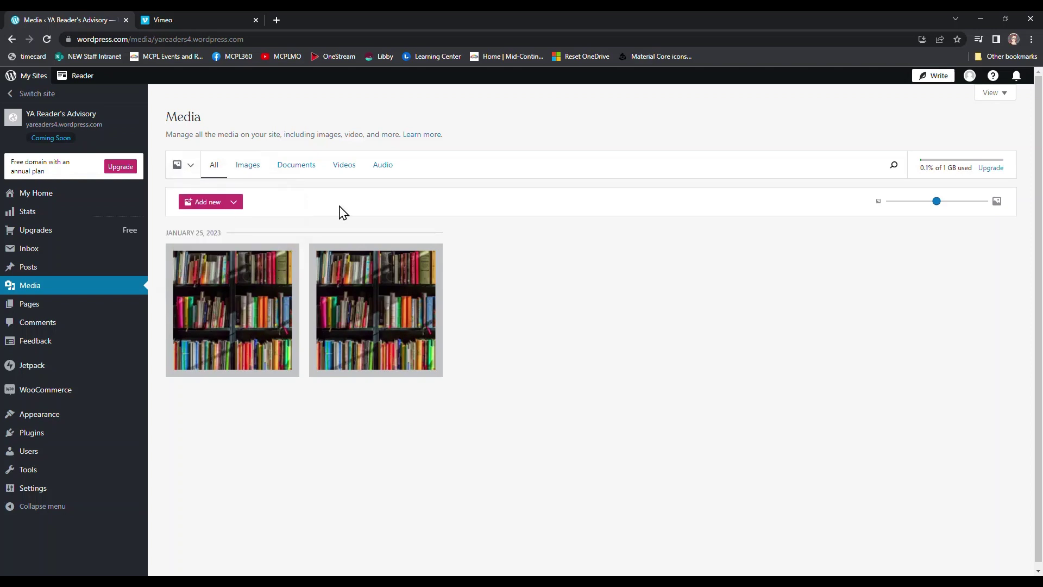
Upload the infographics from Baby Be-Bop.png through Prince _ knight.png to the Media library.
left_click(199, 209)
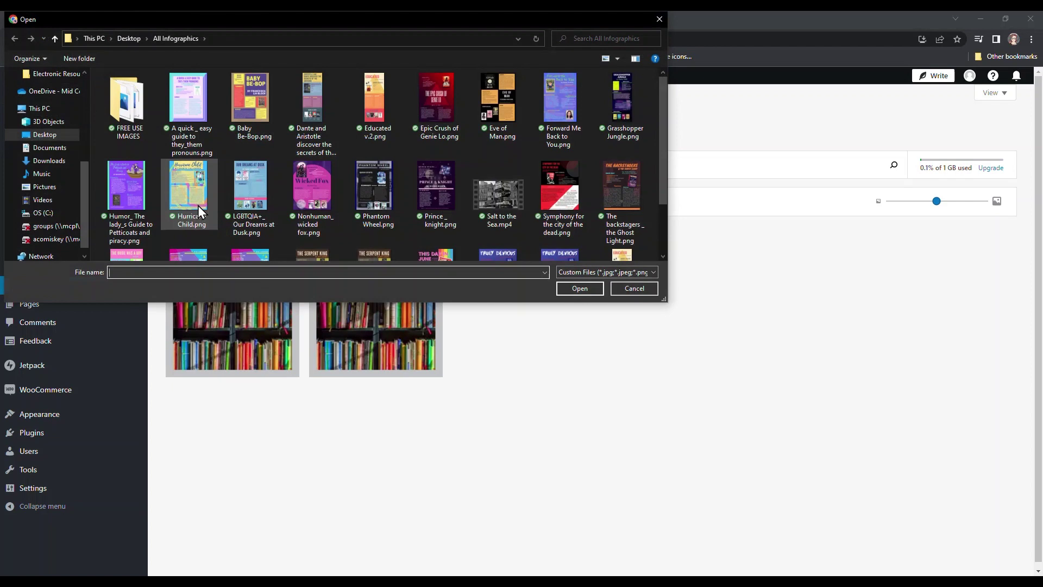
left_click(250, 126)
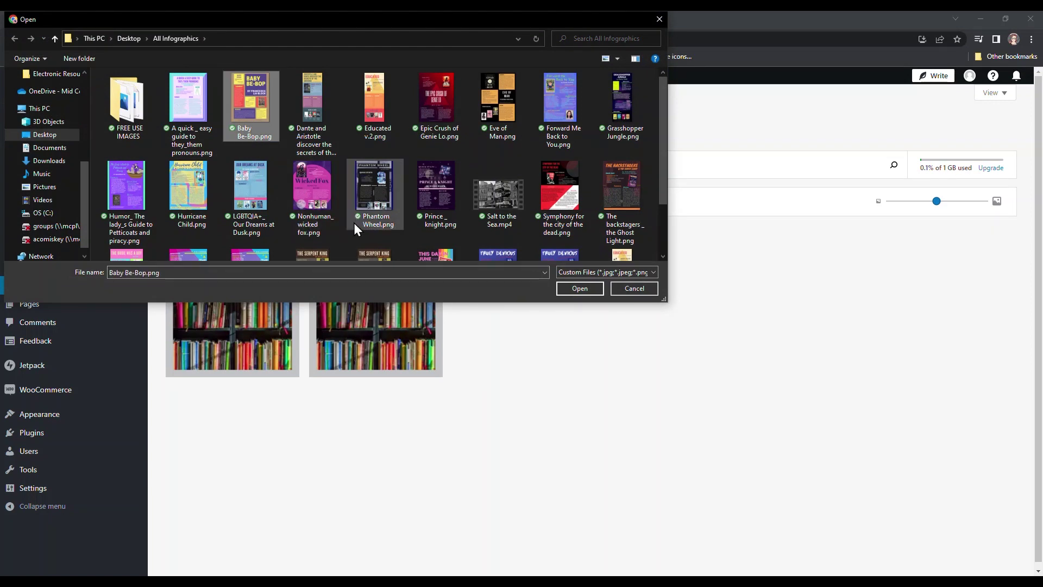
left_click(441, 207, "shift")
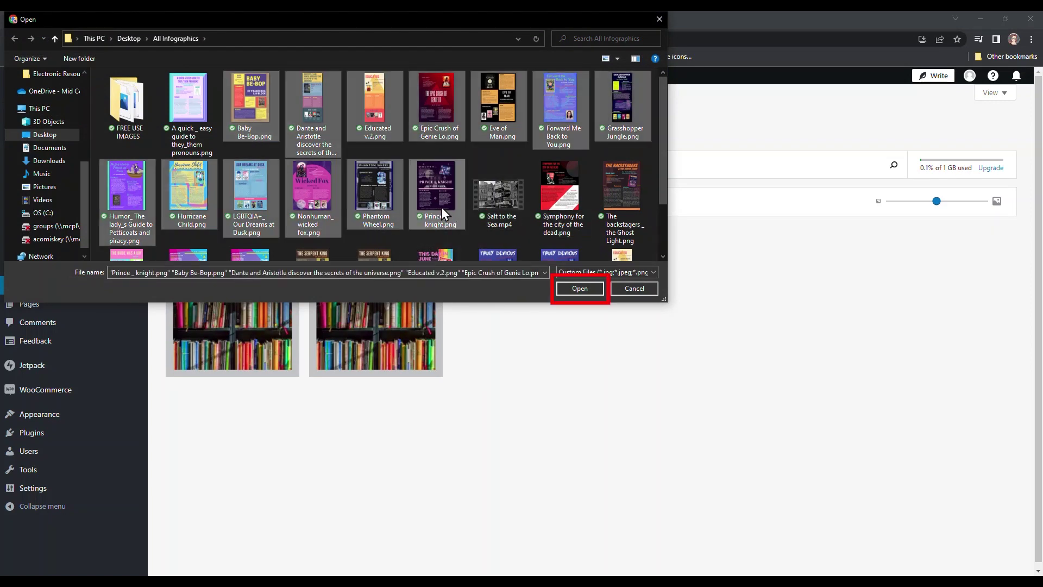
left_click(580, 288)
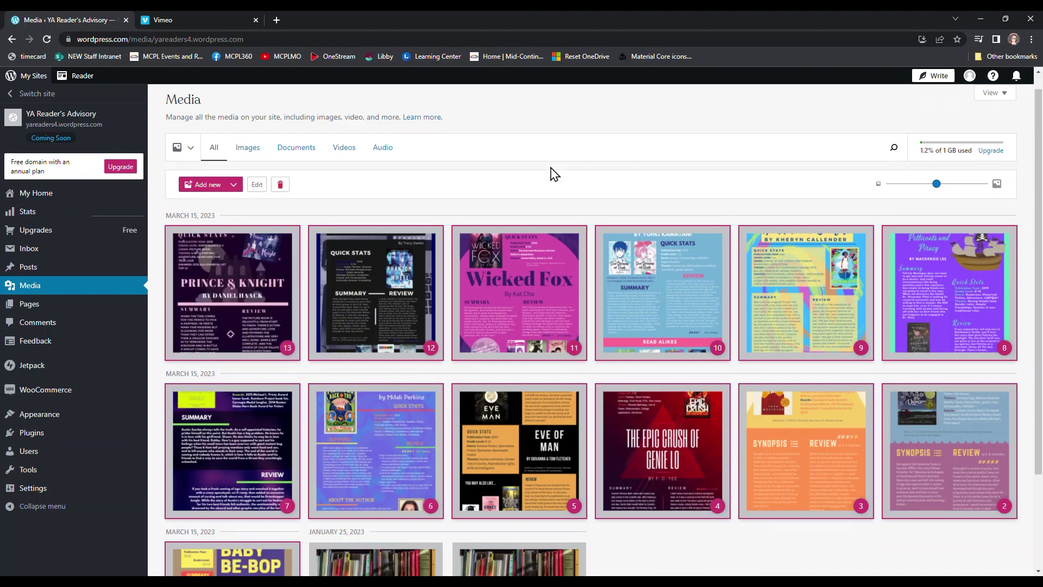
scroll(554, 174, "down", 3)
scroll(556, 179, "up", 2)
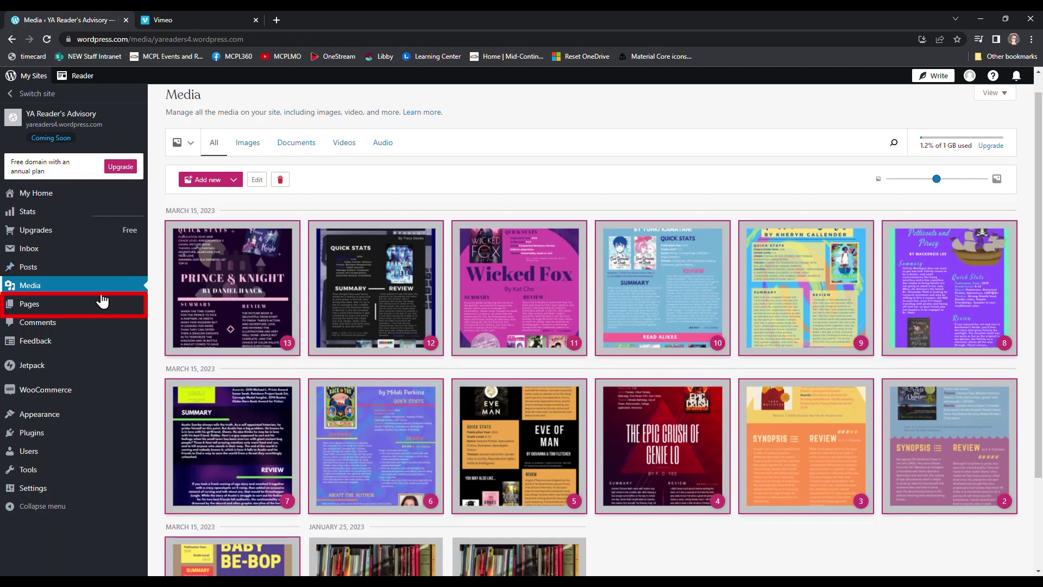
Open the published Media page from the Pages list in the block editor.
left_click(73, 312)
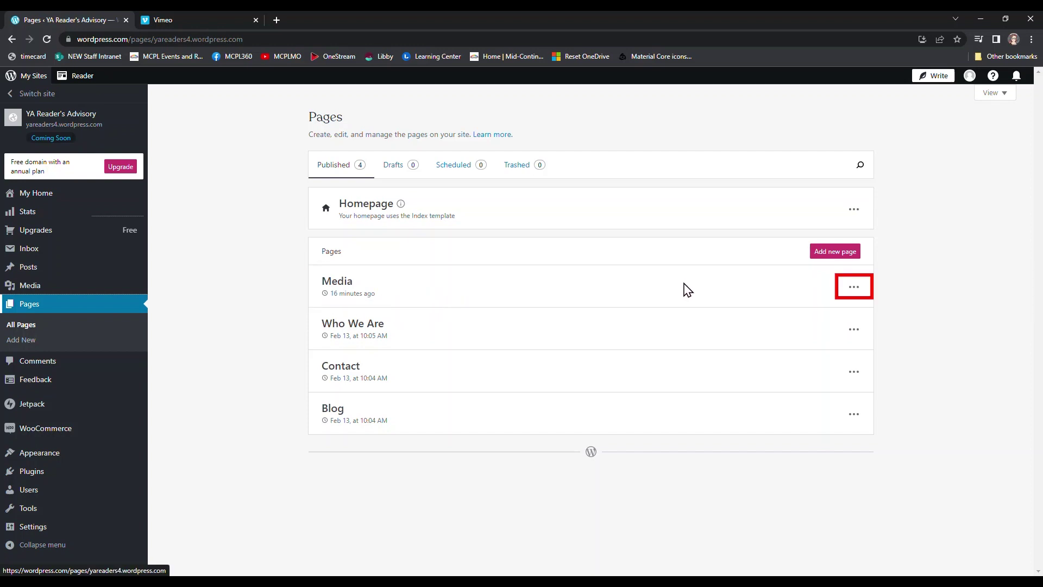
left_click(854, 289)
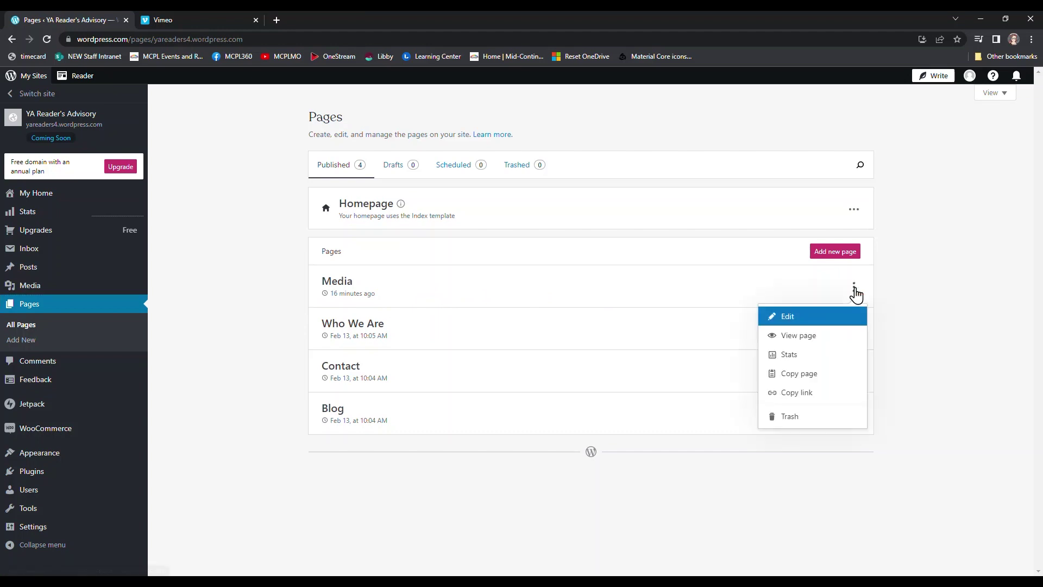
left_click(788, 318)
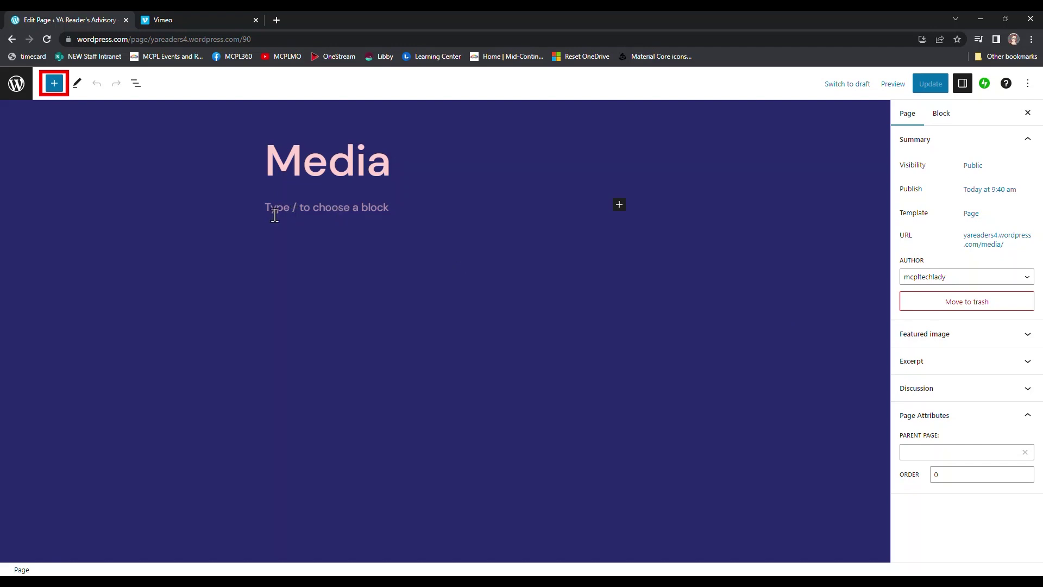
Preview the inserter's Images and Openverse media, then scroll the Blocks list to Media blocks.
left_click(49, 87)
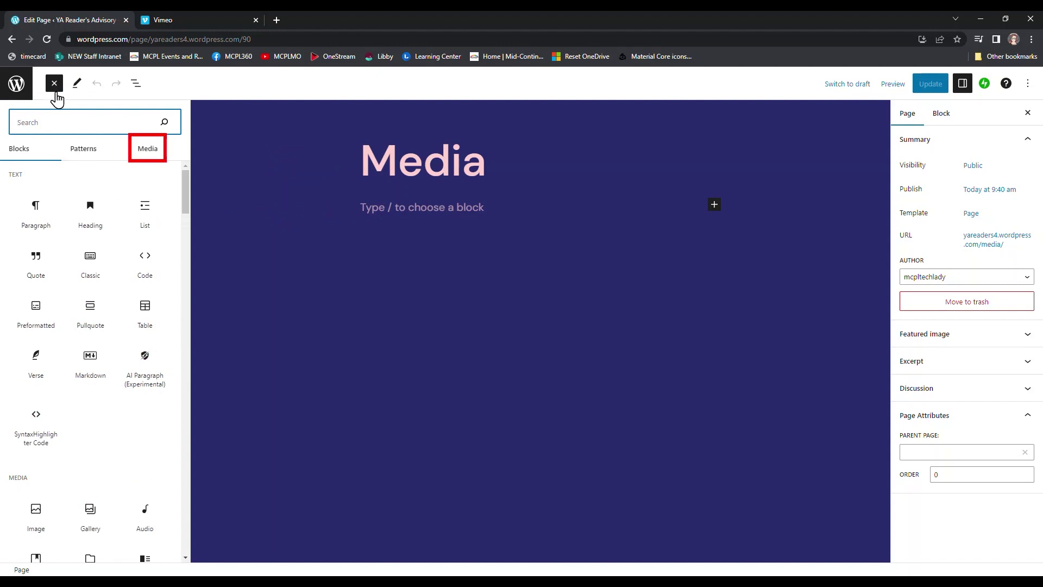
left_click(150, 157)
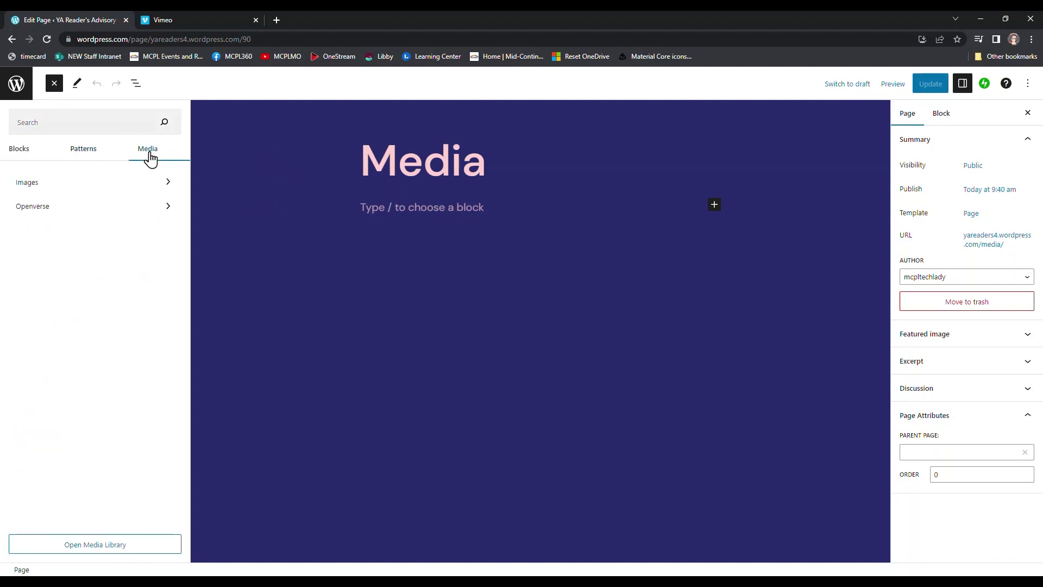
left_click(134, 185)
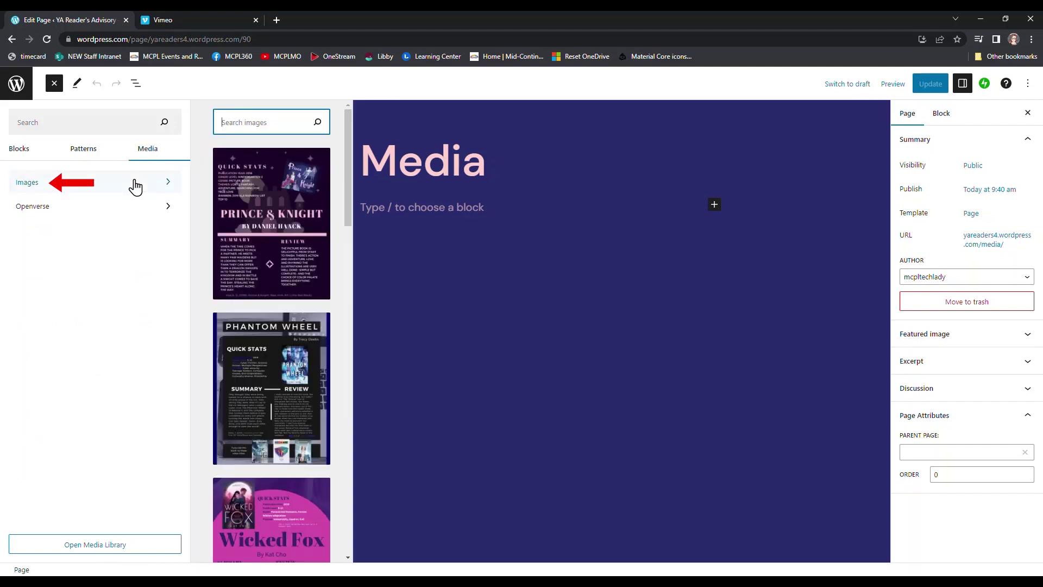
left_click(131, 214)
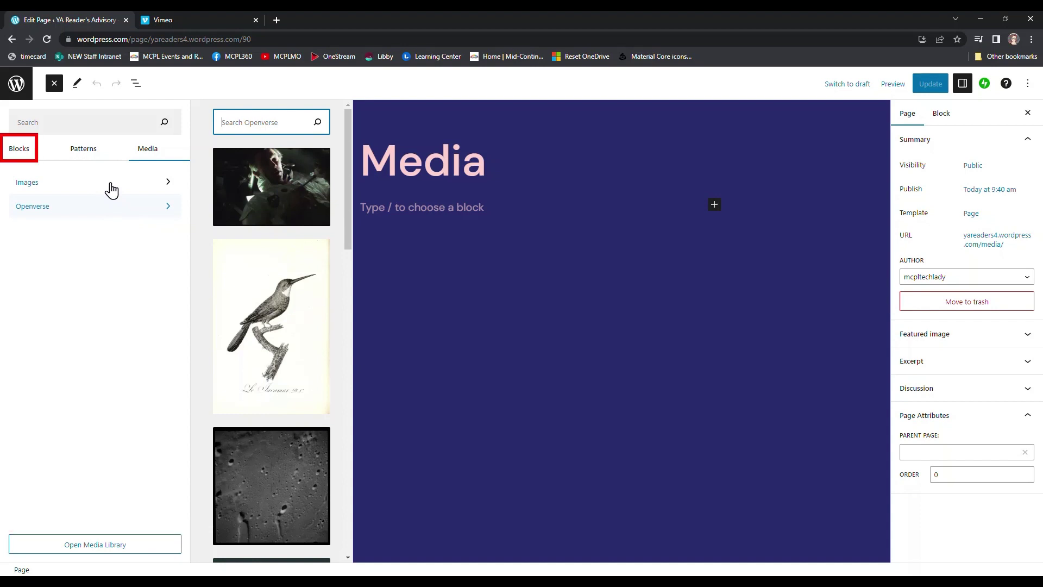
left_click(18, 157)
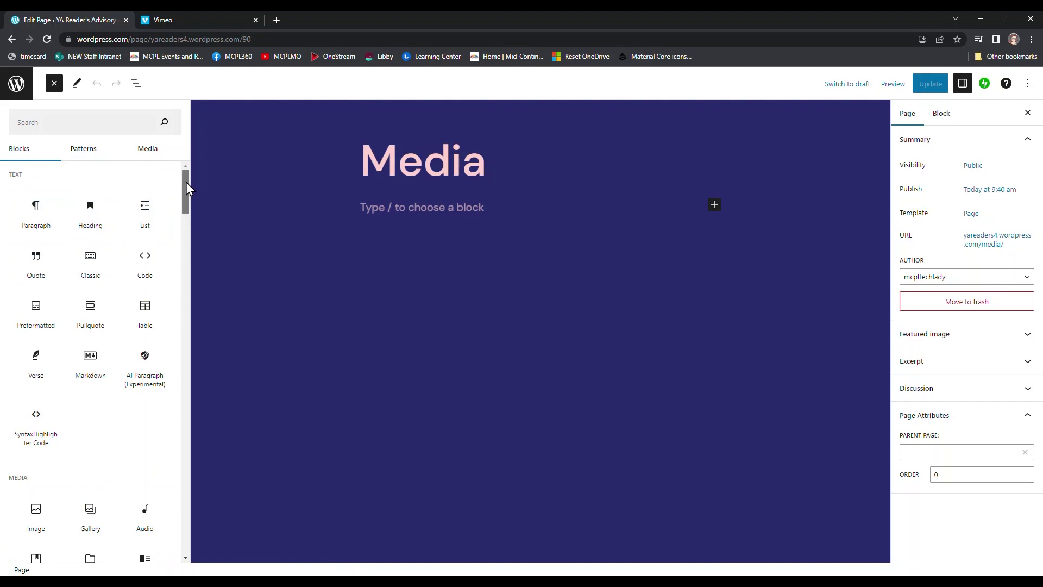
left_click_drag(186, 183, 186, 214)
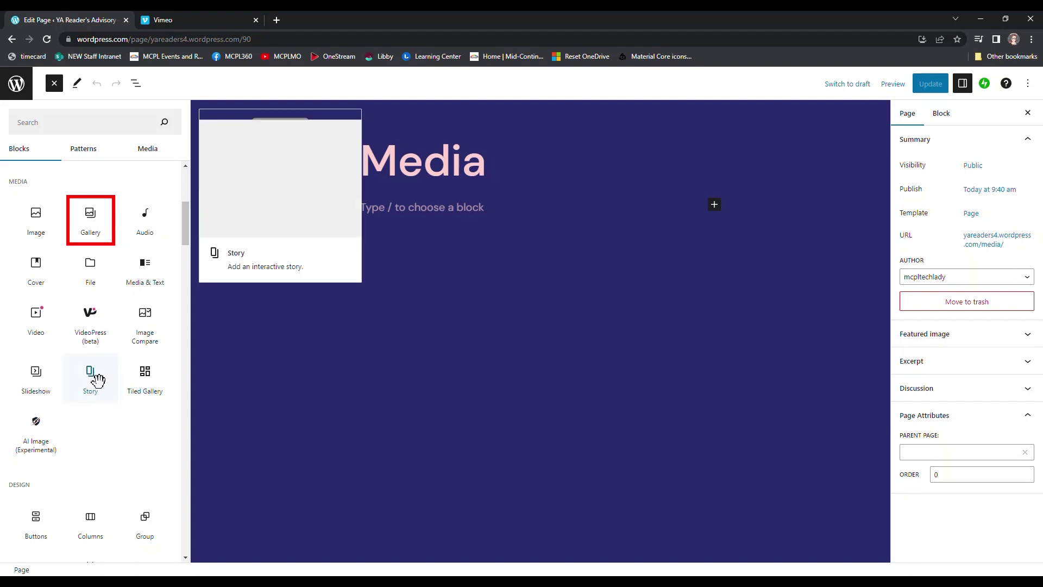
Add a Gallery block and choose the Media Library as its image source.
left_click(91, 238)
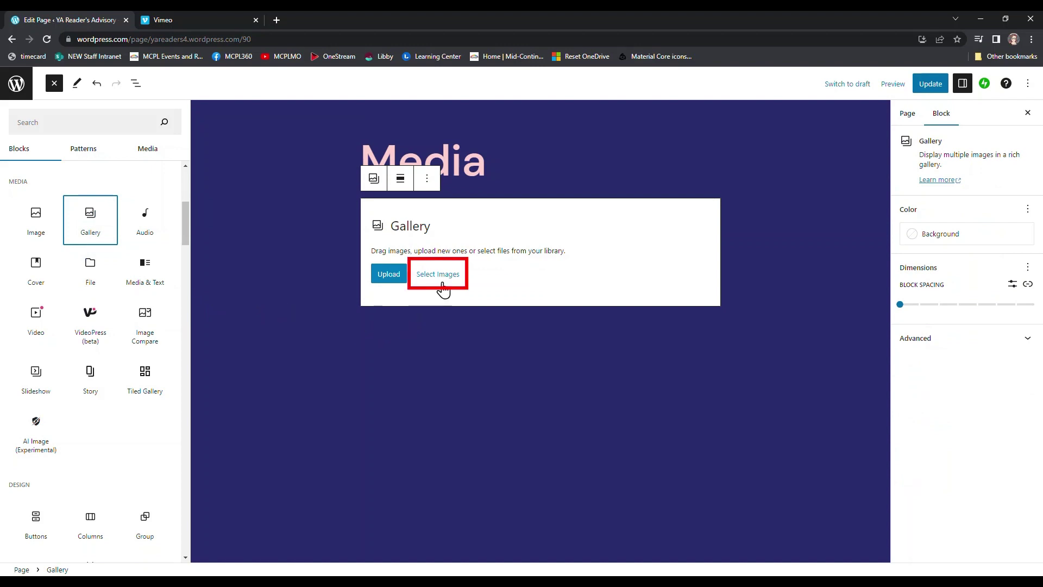
key("Escape")
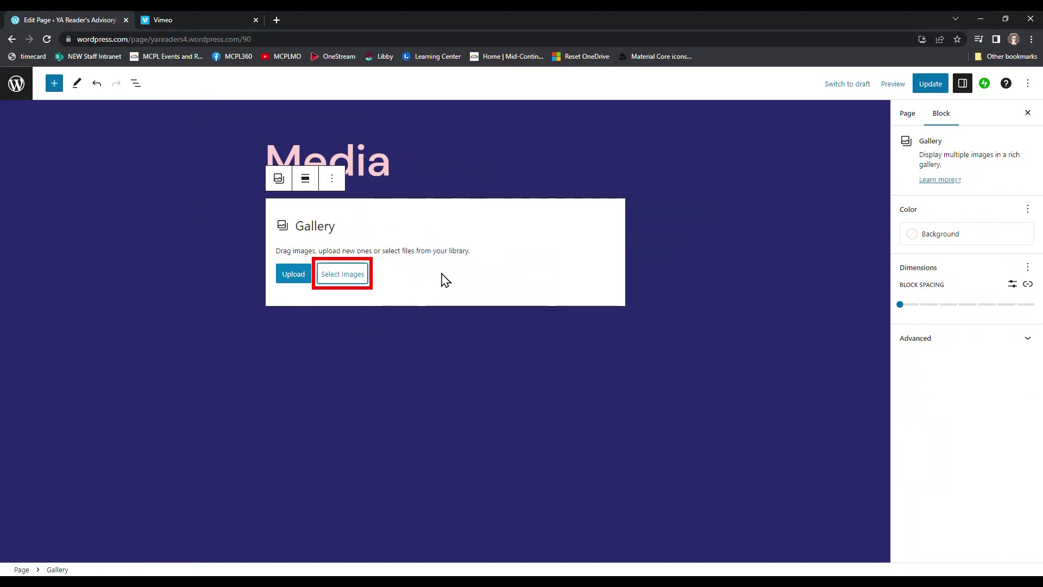
left_click(355, 281)
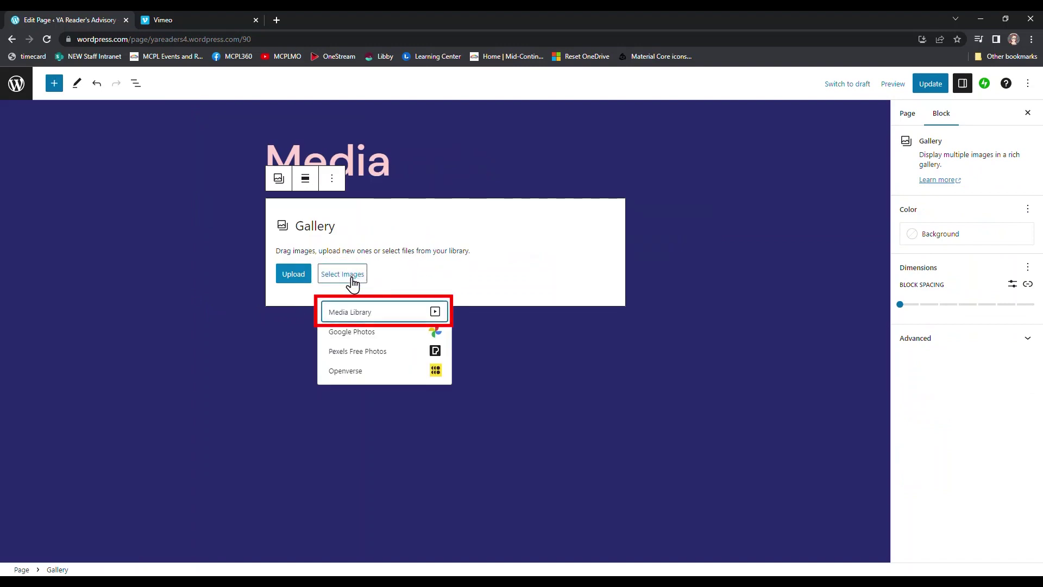
left_click(352, 314)
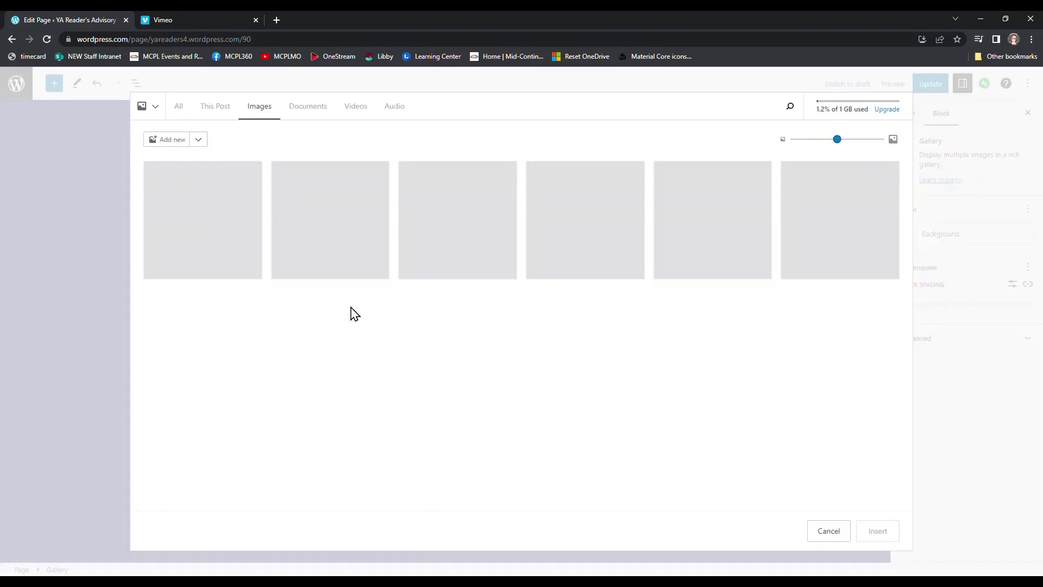
Select the book infographics, from Prince & Knight to Baby Be-Bop, and insert them as the gallery.
left_click(201, 261)
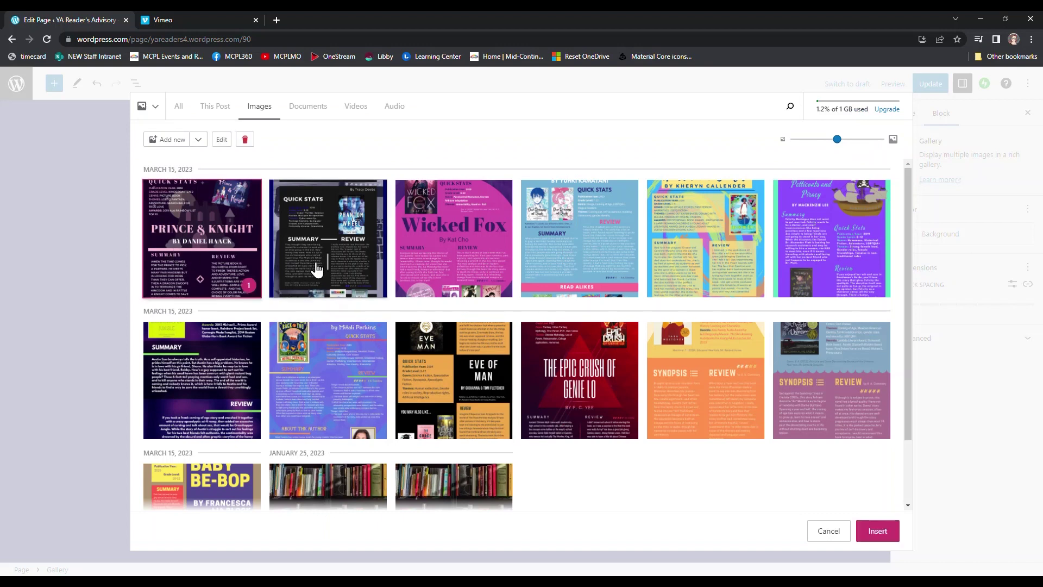
left_click(326, 263)
left_click(453, 266)
left_click(578, 271)
left_click(703, 274)
left_click(799, 282)
left_click(205, 361)
left_click(326, 391)
left_click(433, 419)
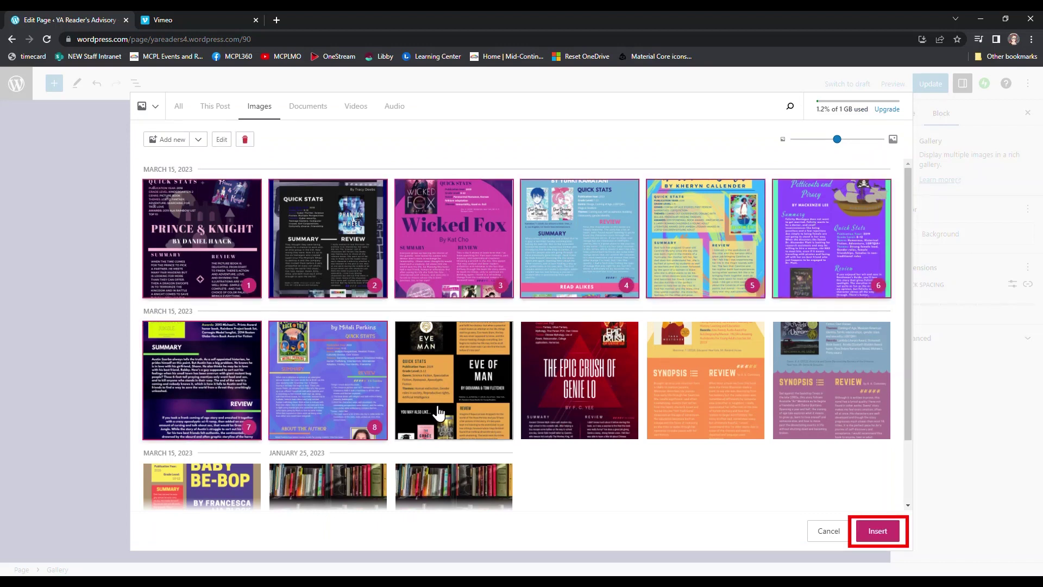
left_click(578, 401)
left_click(717, 419)
left_click(831, 402)
left_click(195, 488)
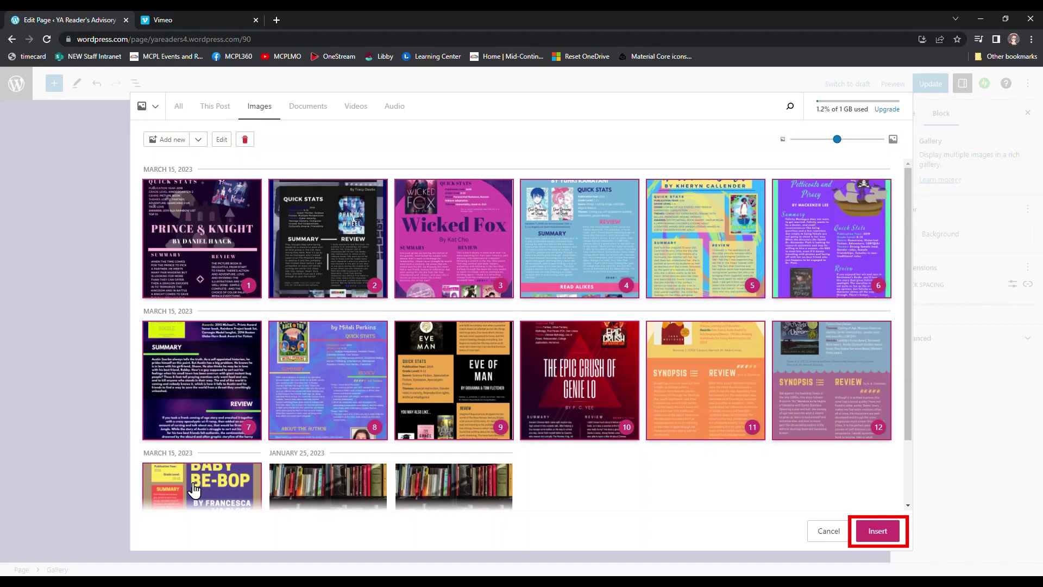
left_click(883, 528)
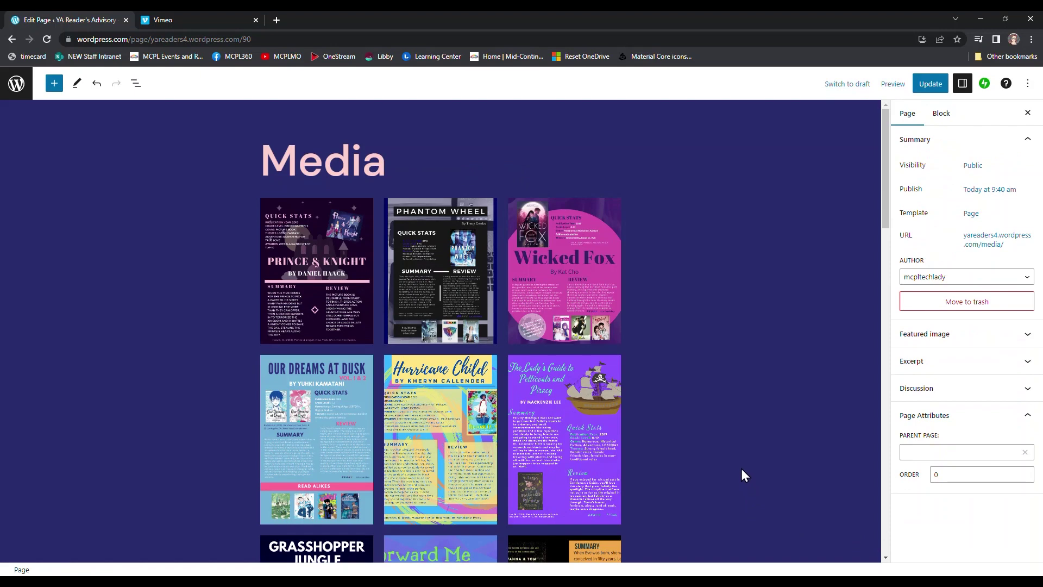
scroll(741, 469, "down", 2)
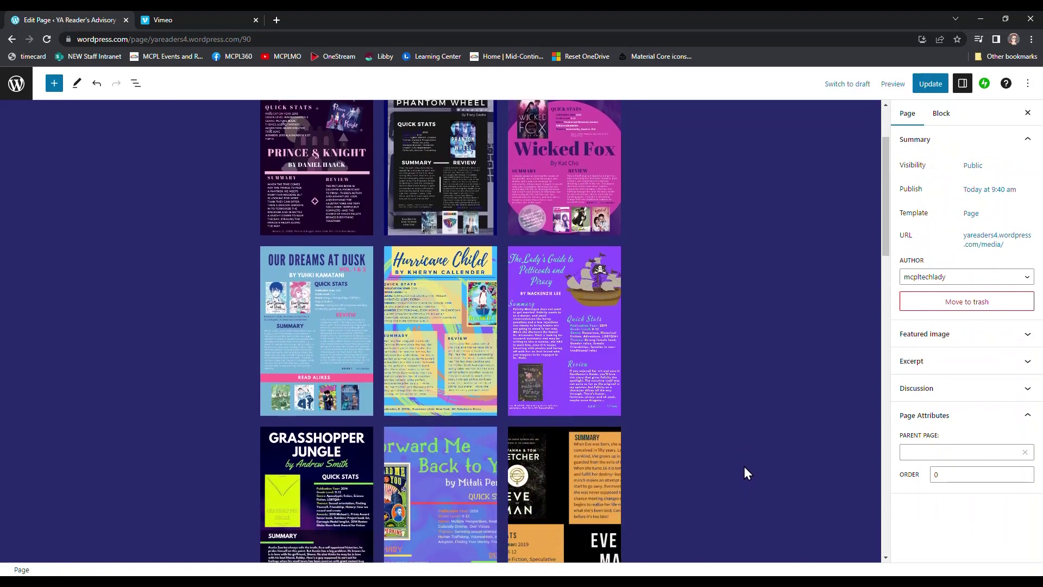
scroll(744, 467, "down", 3)
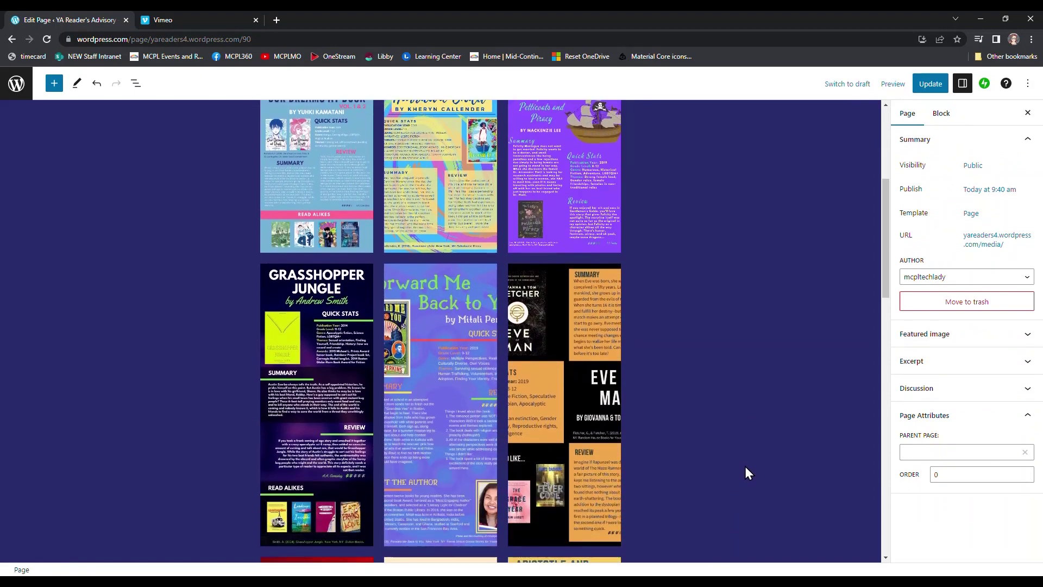
scroll(745, 466, "down", 1)
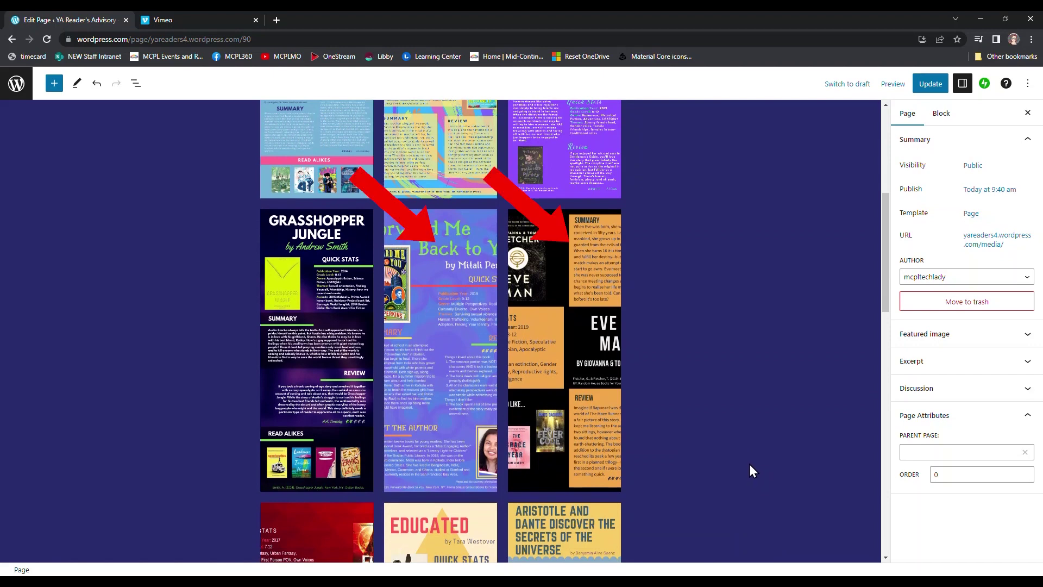
scroll(751, 469, "down", 1)
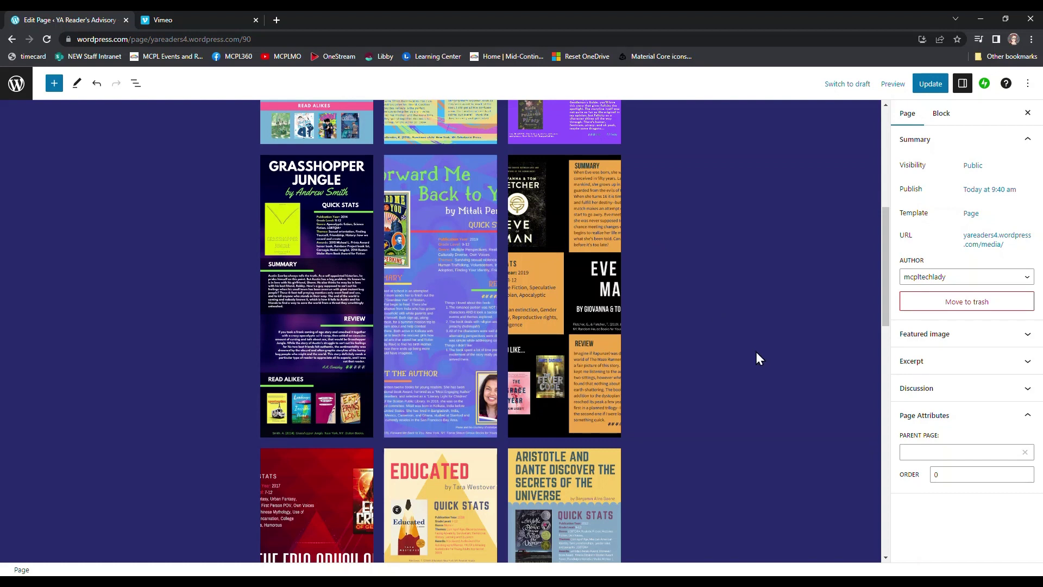
scroll(761, 354, "down", 3)
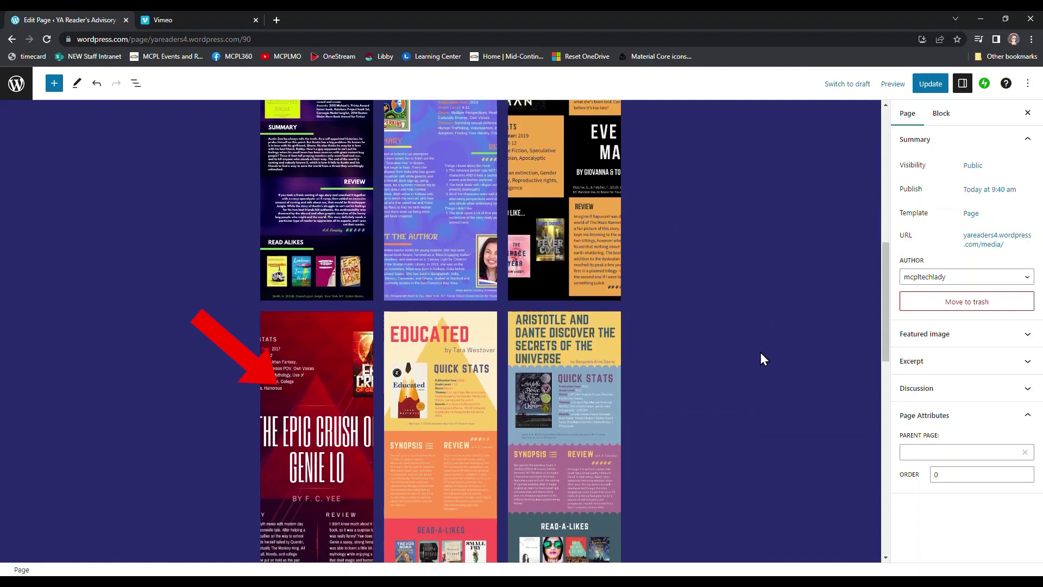
scroll(760, 354, "down", 9)
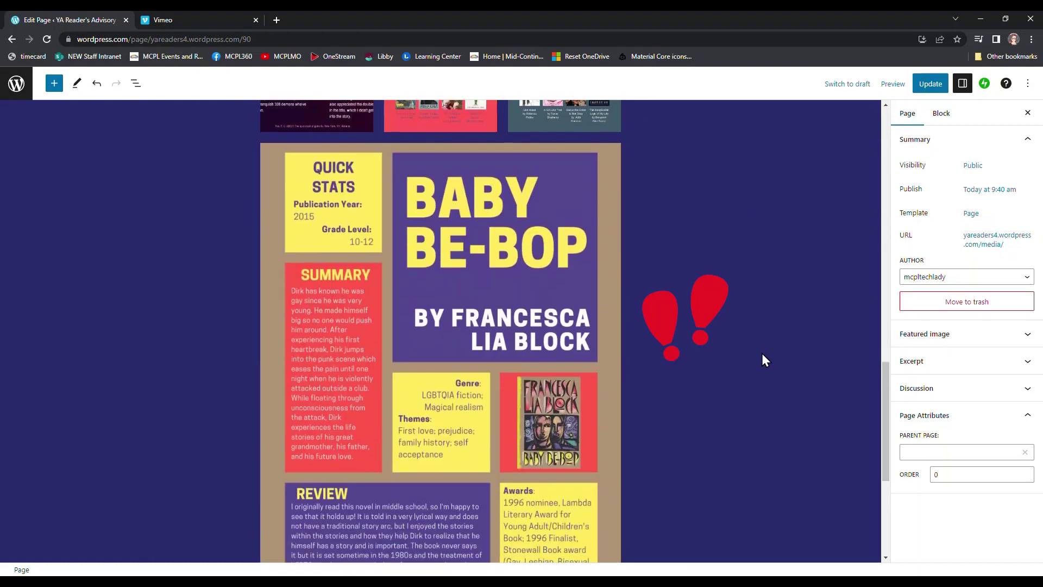
scroll(762, 353, "down", 4)
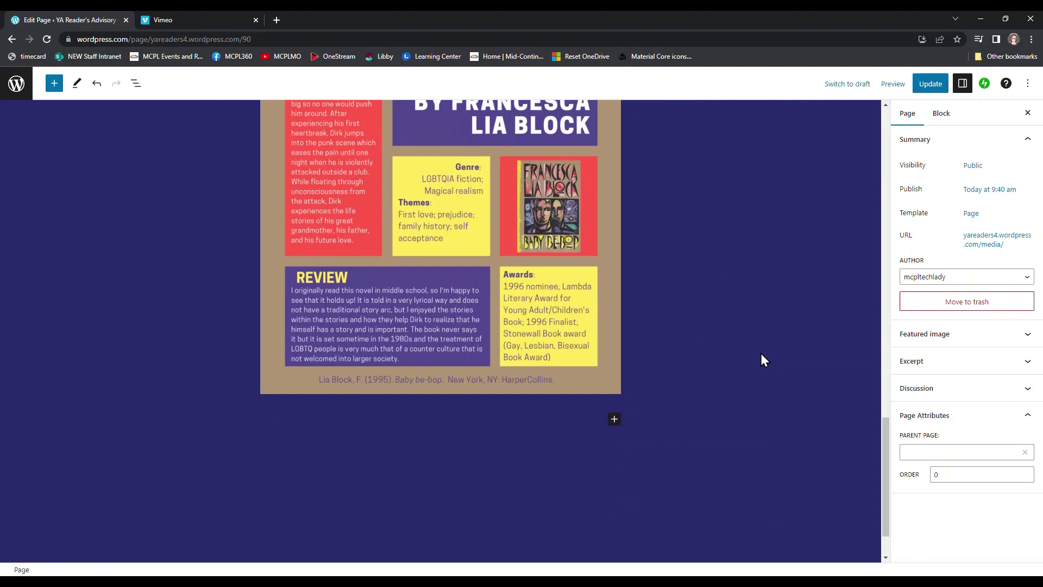
scroll(760, 354, "up", 1)
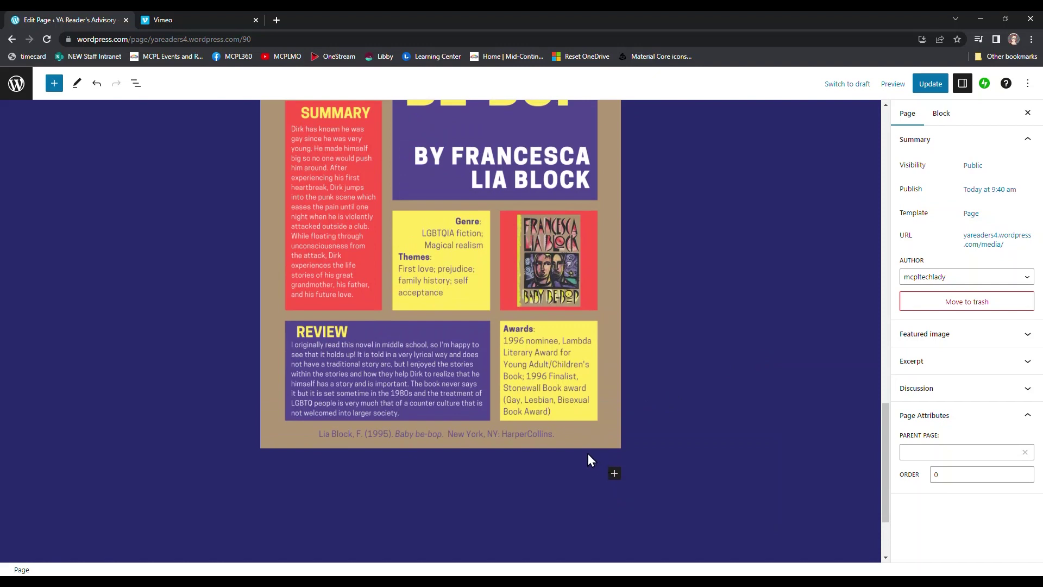
left_click(584, 435)
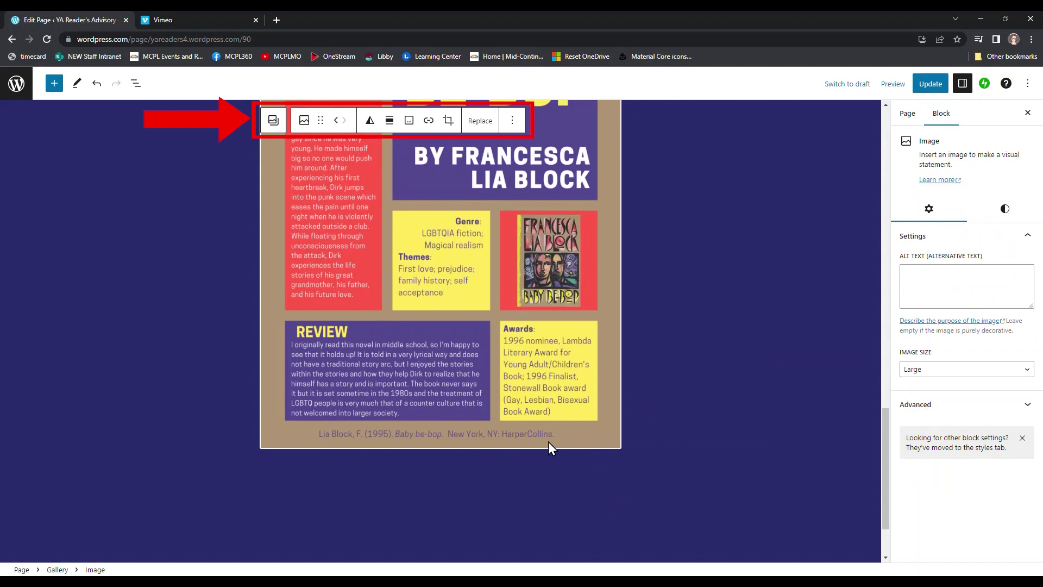
scroll(620, 379, "up", 4)
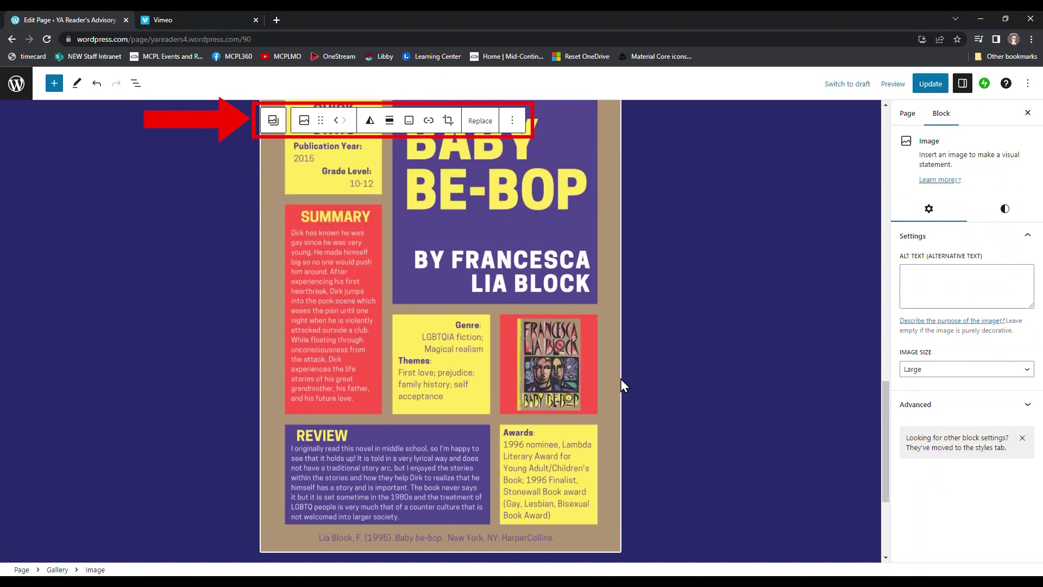
scroll(621, 379, "up", 3)
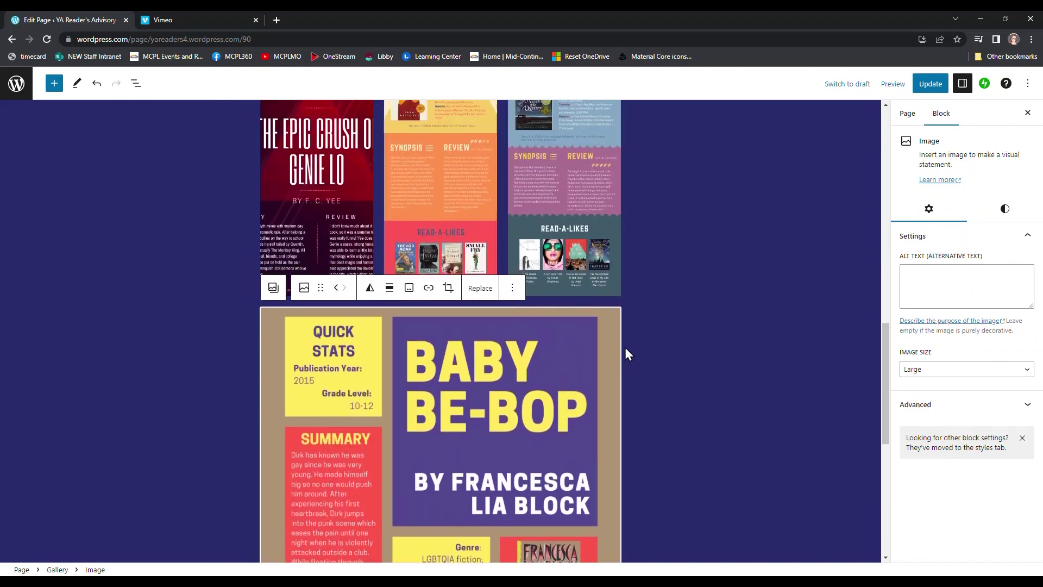
Select the whole Gallery block and show its Transform To options, including Tiled Gallery.
left_click(616, 301)
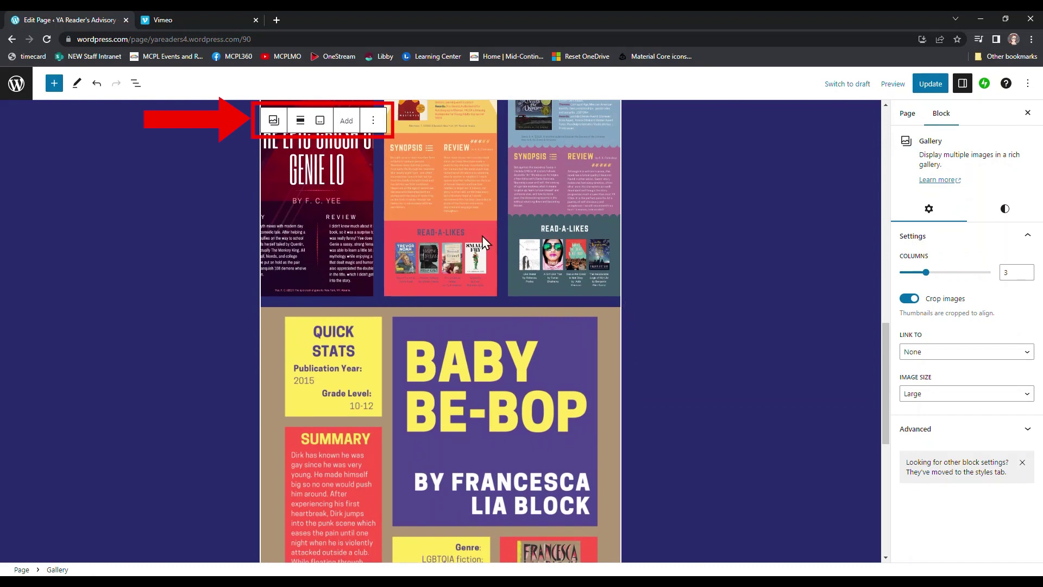
left_click(274, 121)
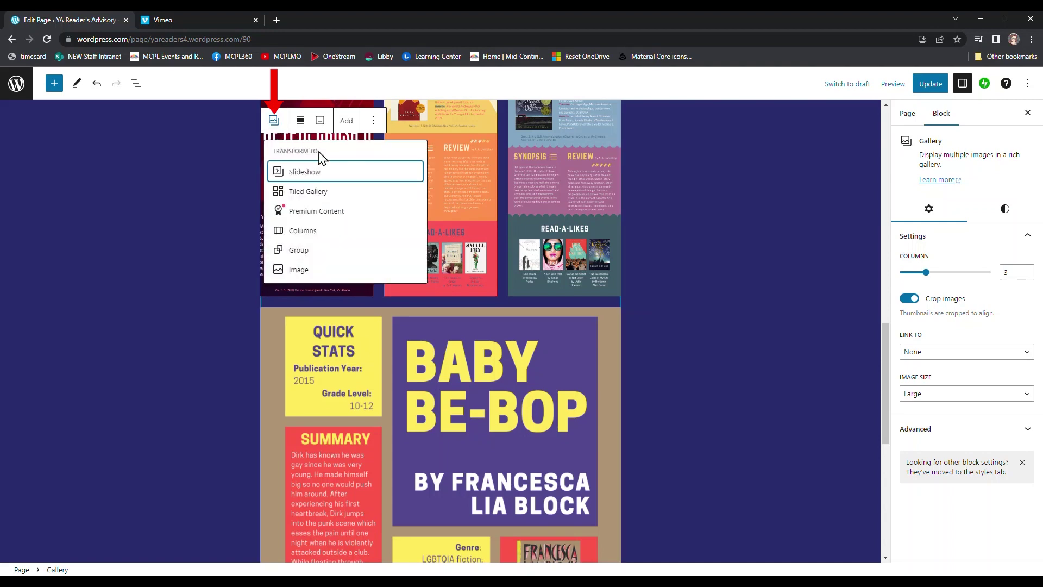
mouse_move(336, 192)
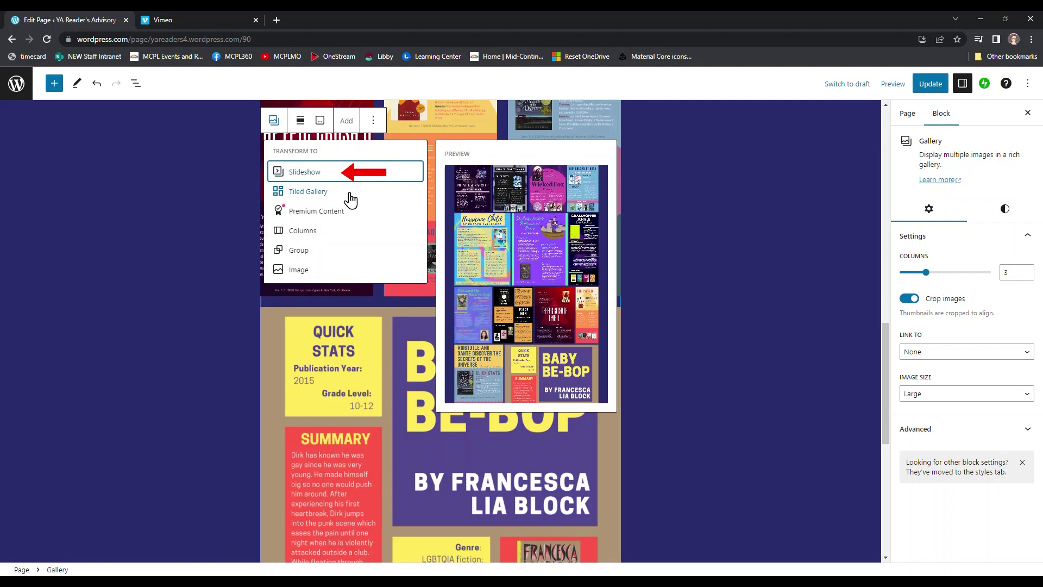
Transform the gallery into a Slideshow and advance three slides to Our Dreams at Dusk.
left_click(347, 172)
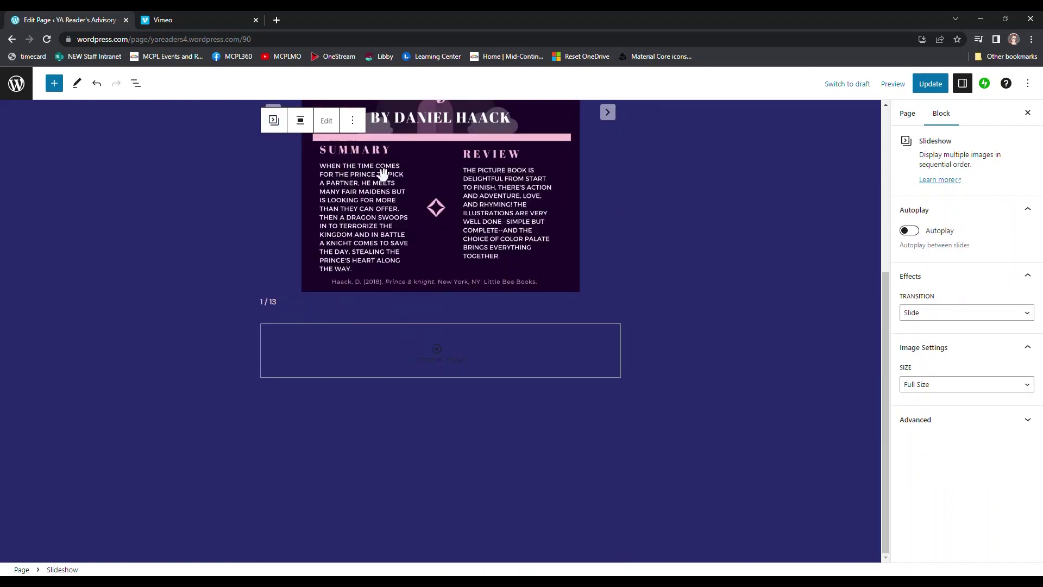
scroll(765, 310, "up", 4)
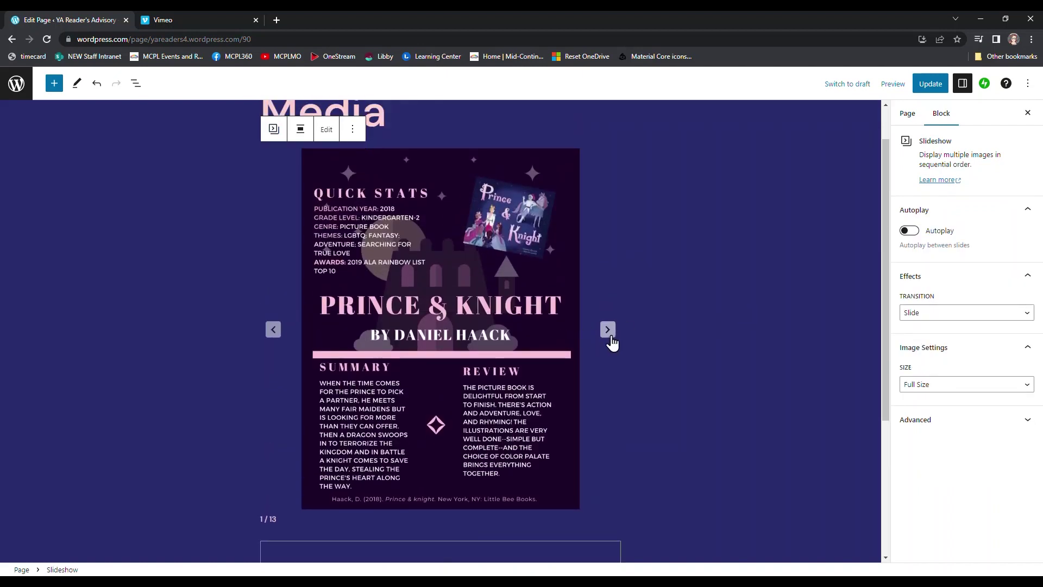
left_click(608, 329)
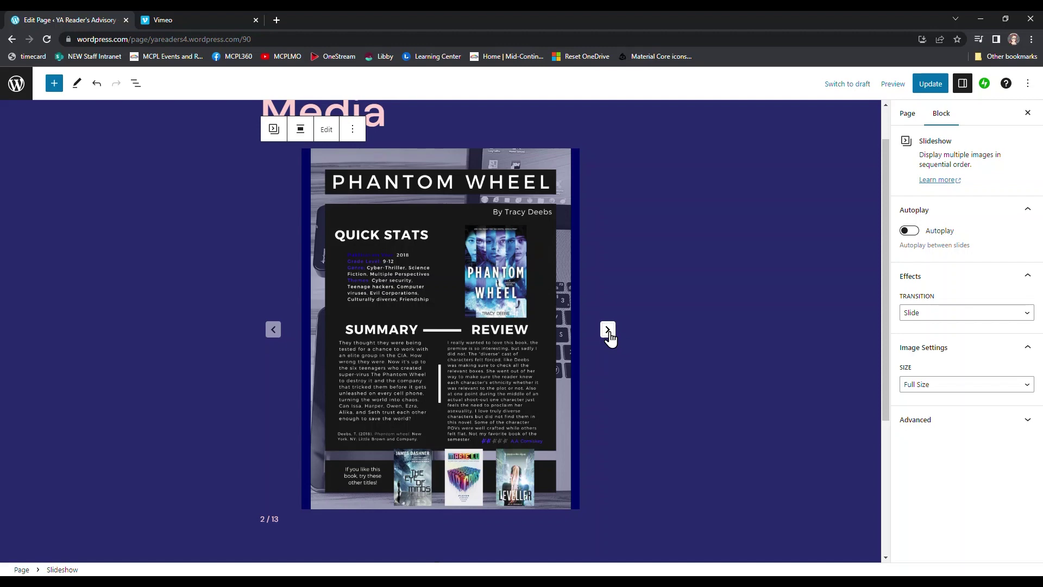
left_click(608, 330)
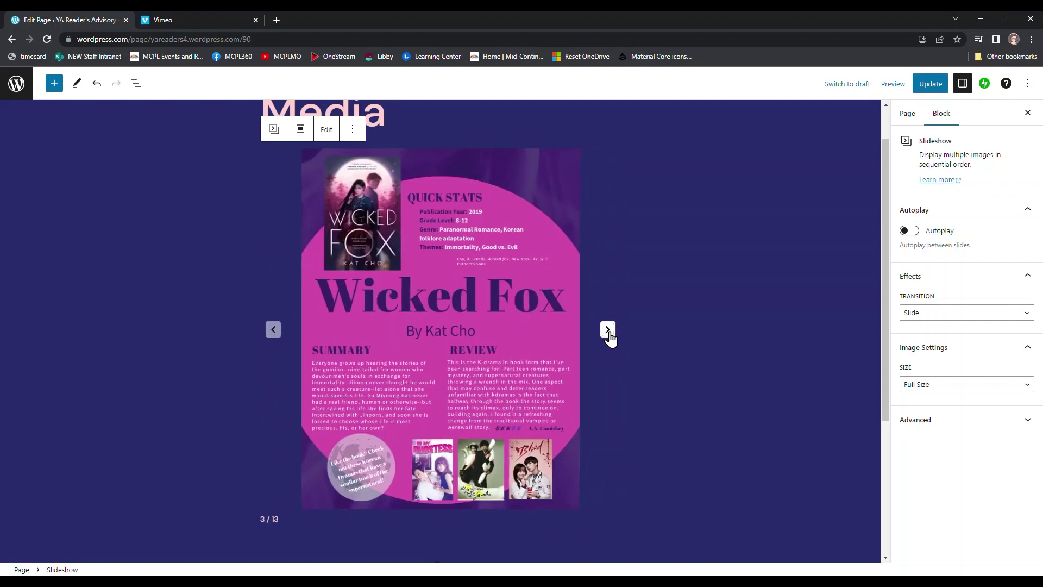
left_click(608, 329)
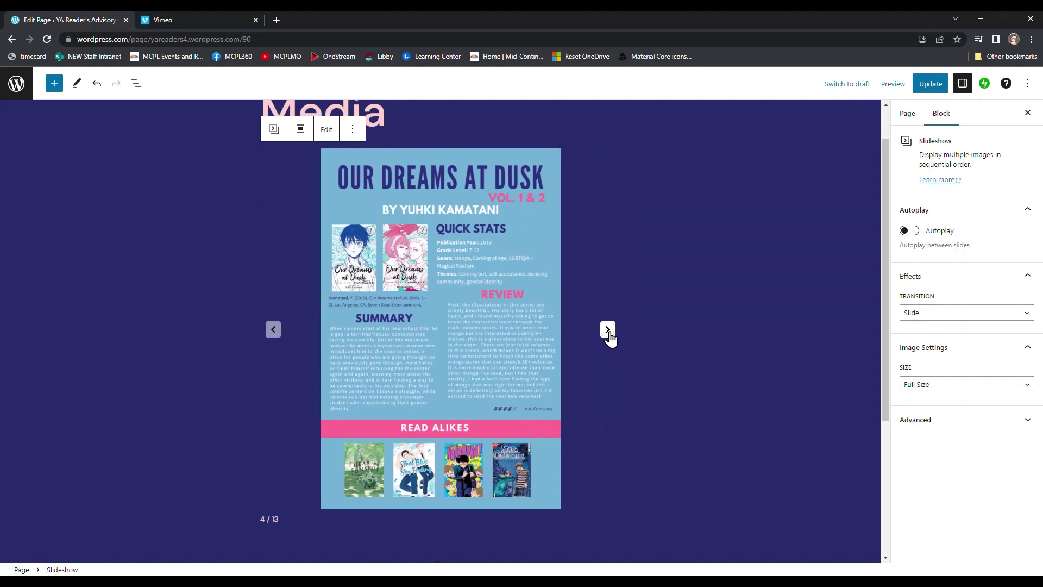
left_click(274, 133)
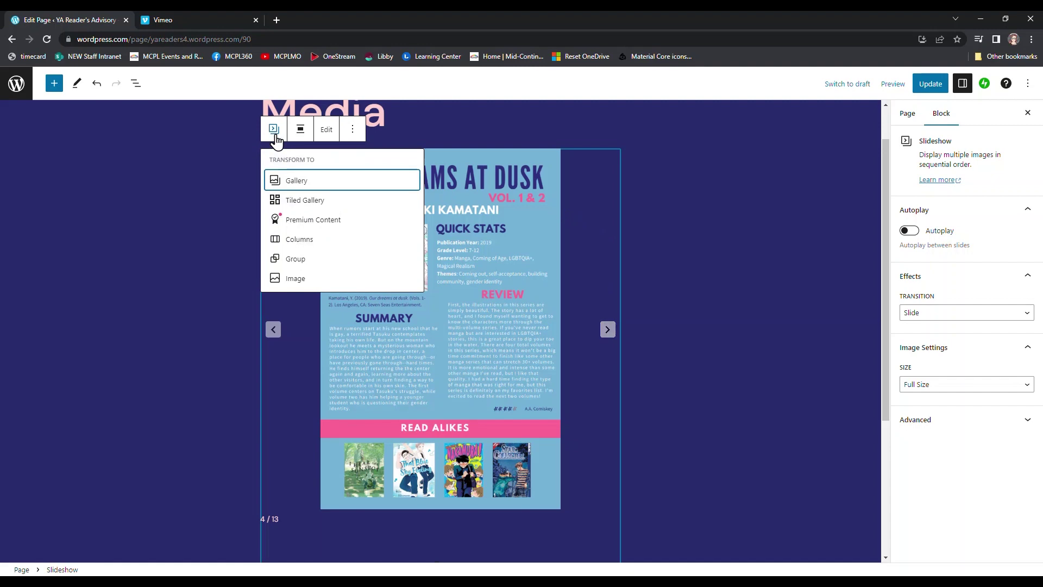
Convert the Slideshow into a Tiled Gallery and scroll through the resulting mosaic.
left_click(336, 208)
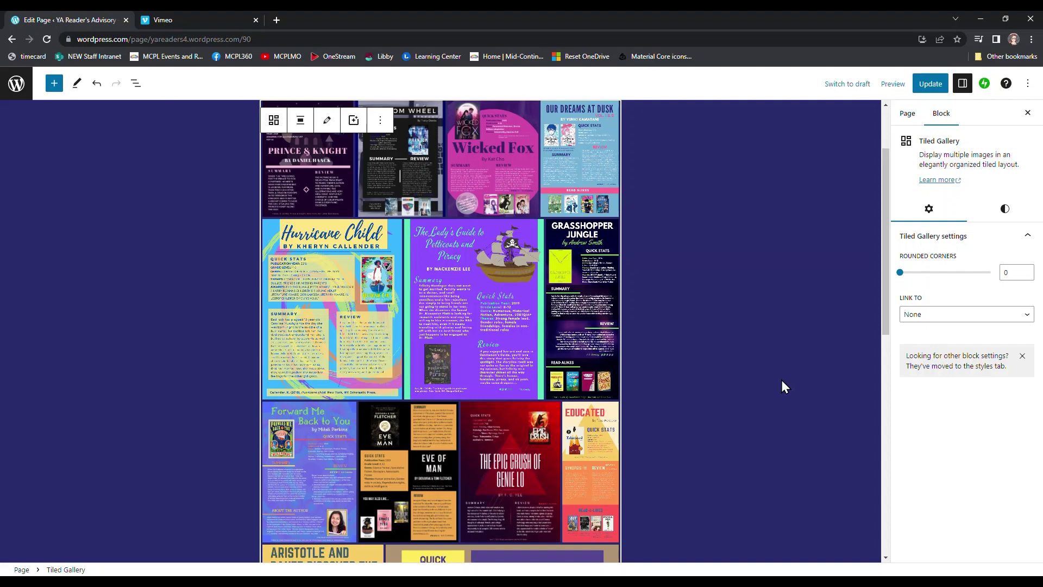
scroll(782, 381, "up", 1)
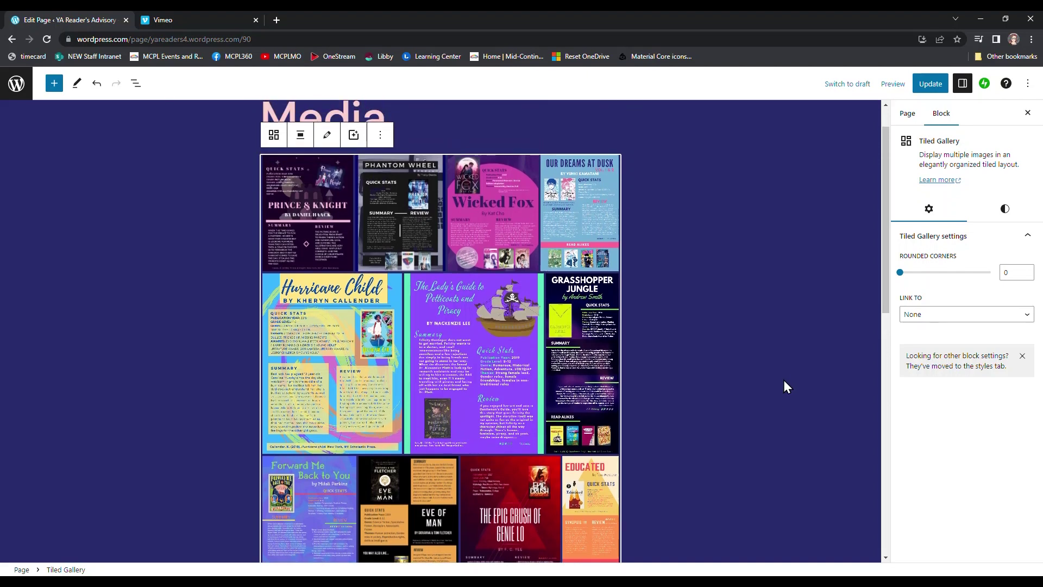
scroll(785, 380, "down", 3)
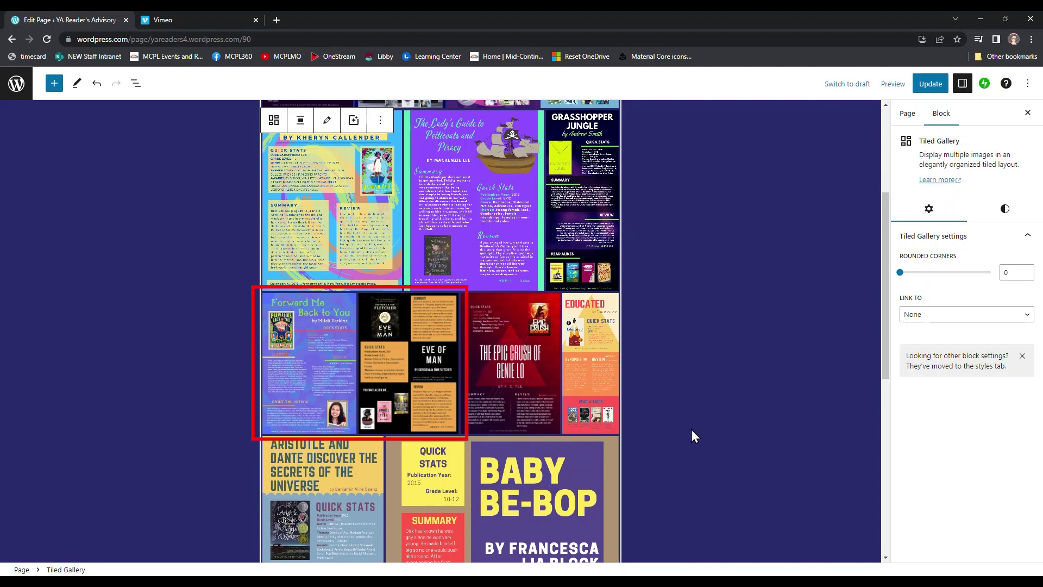
scroll(692, 431, "down", 6)
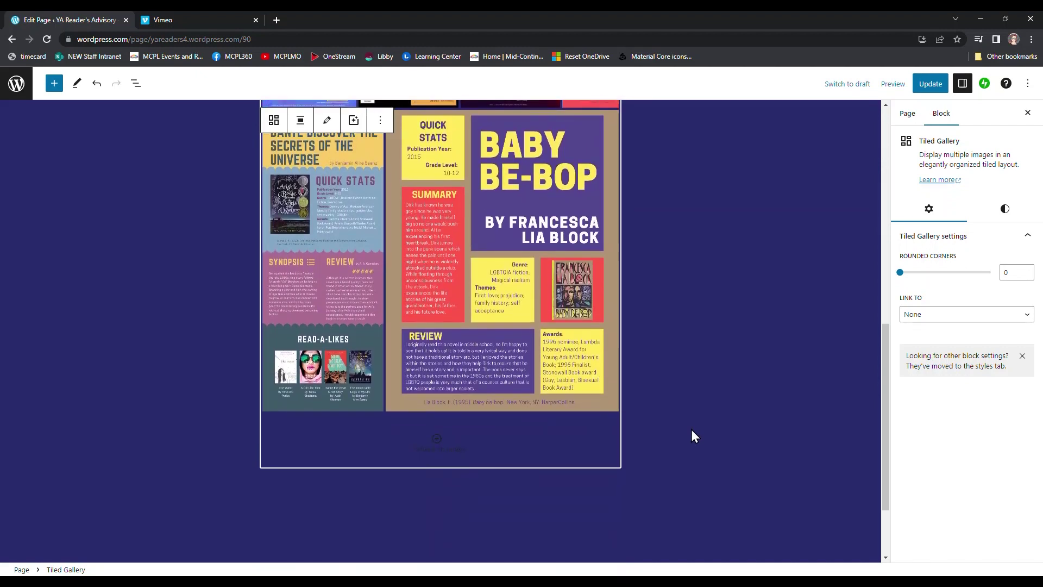
scroll(692, 435, "up", 5)
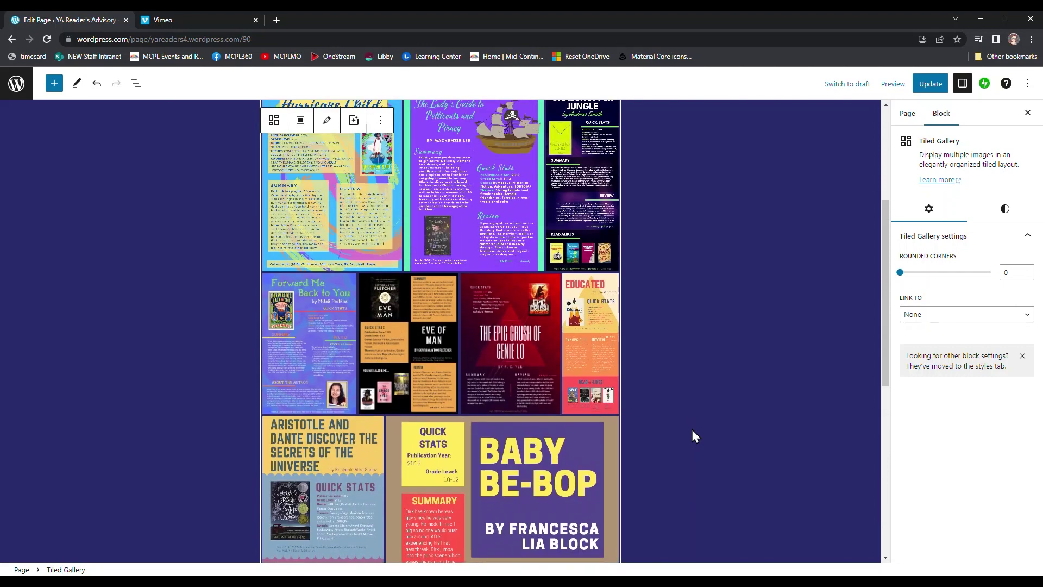
scroll(692, 430, "up", 4)
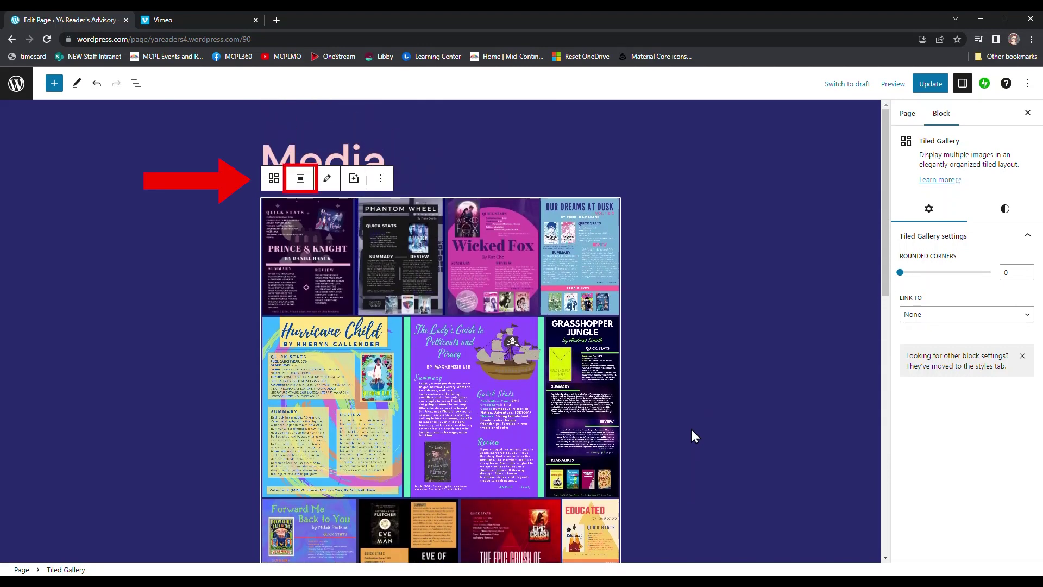
Set the Tiled Gallery's alignment to Wide width.
left_click(304, 181)
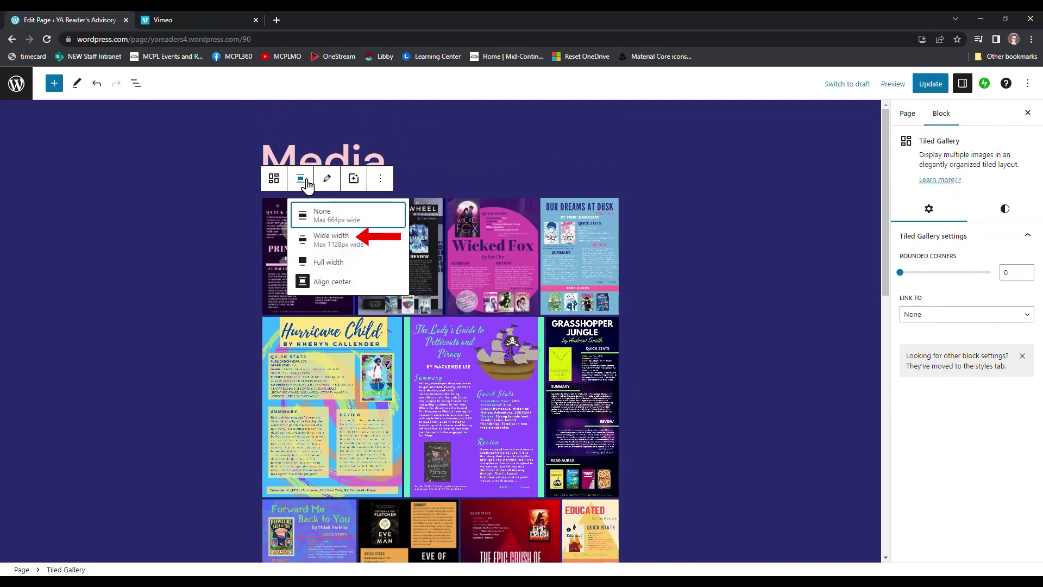
left_click(325, 246)
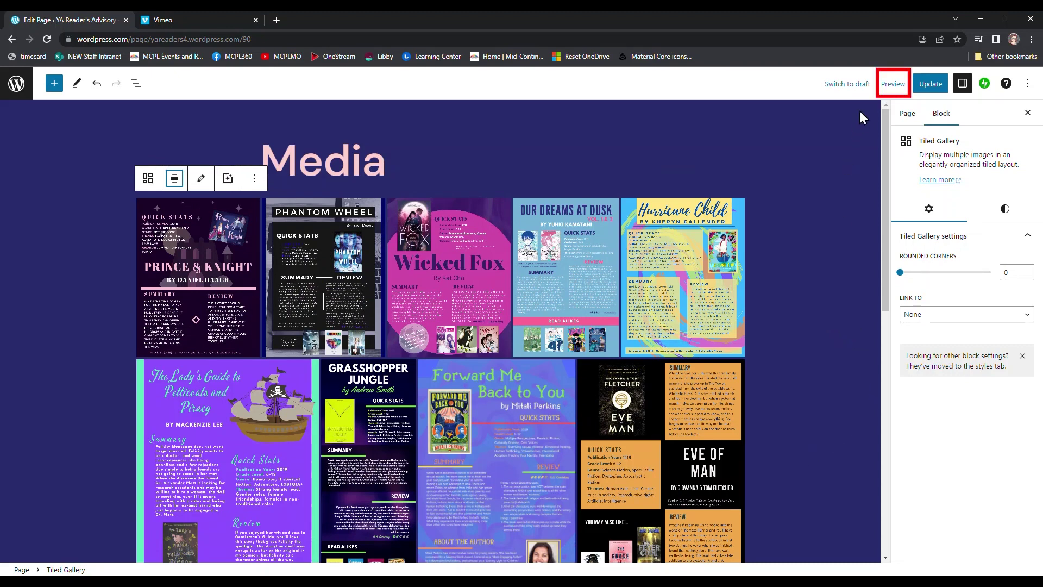
left_click(888, 88)
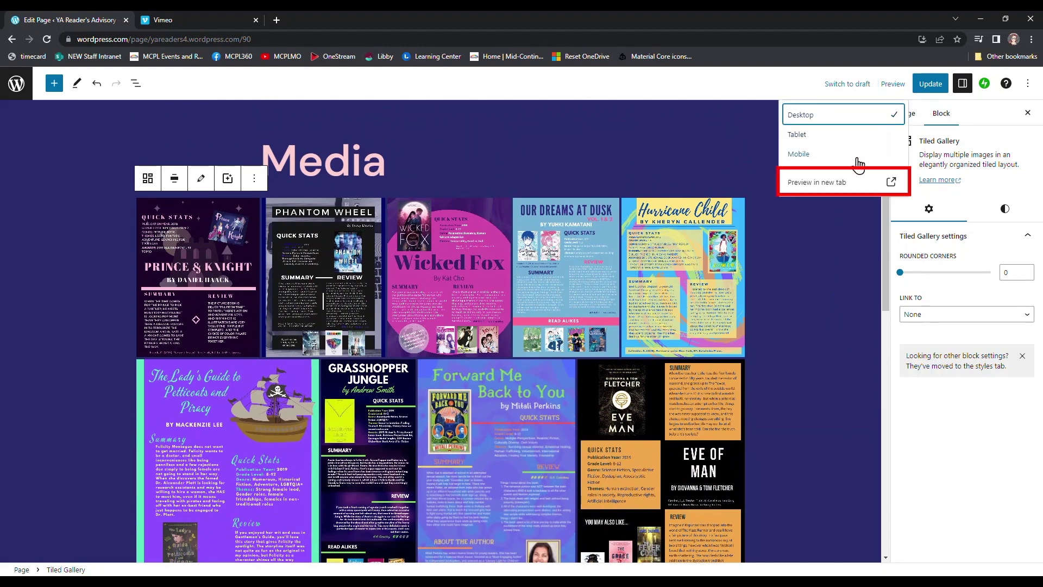
left_click(845, 185)
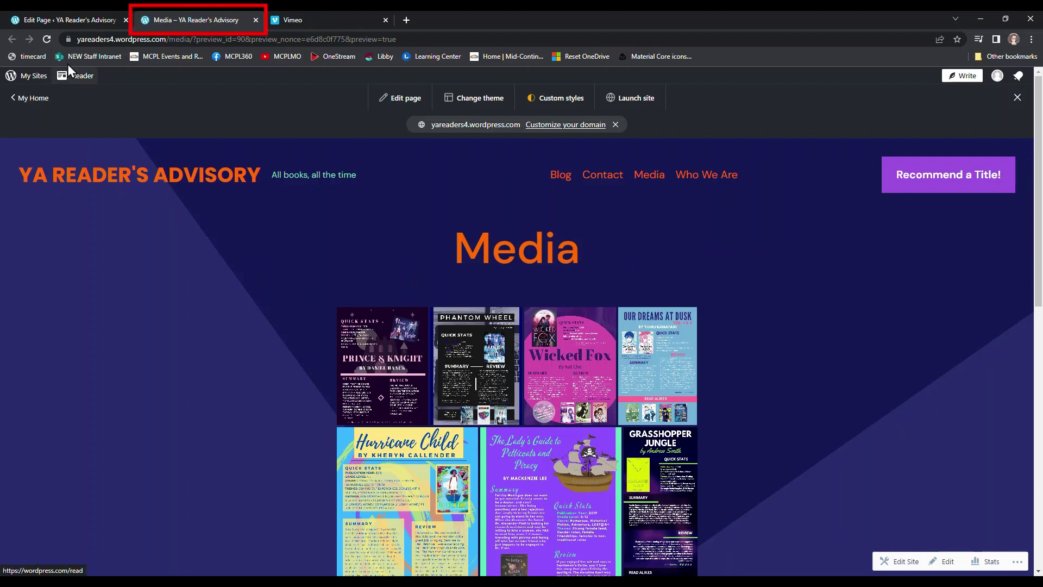
left_click(255, 20)
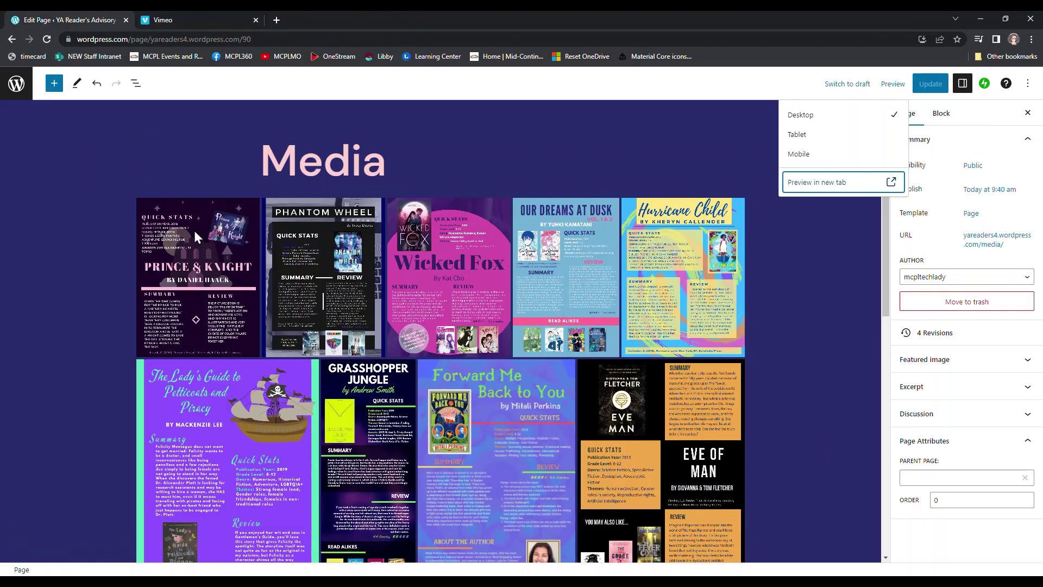
left_click(259, 194)
Convert the Tiled Gallery back into a Slideshow block and update the page.
left_click(145, 369)
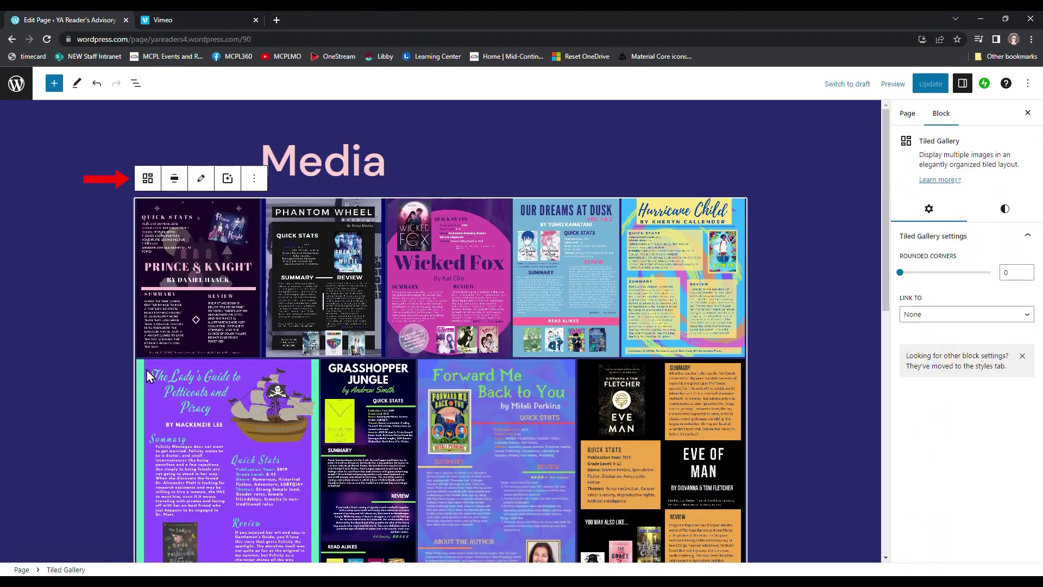
left_click(148, 180)
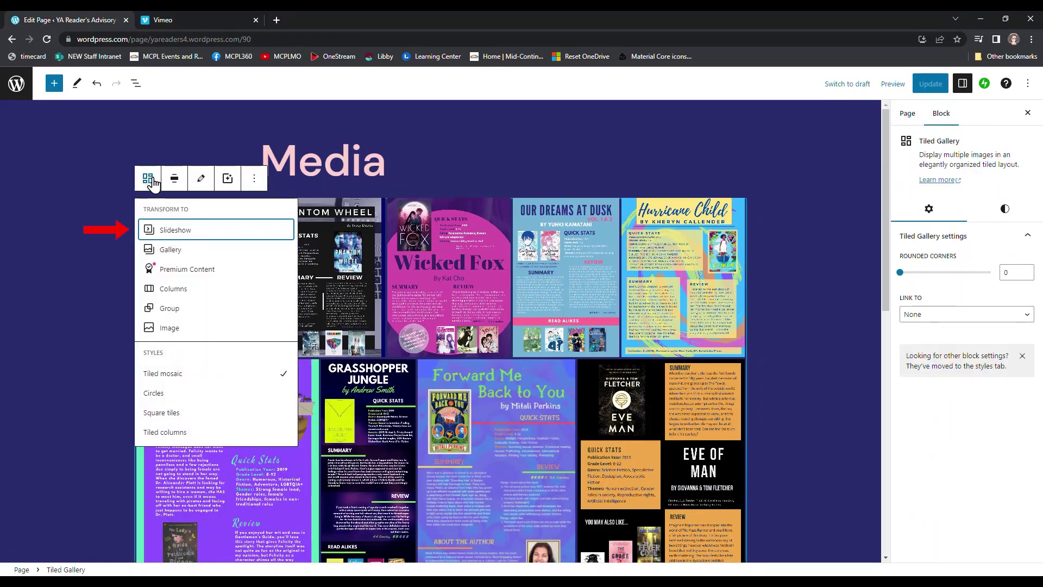
left_click(202, 237)
scroll(817, 298, "up", 5)
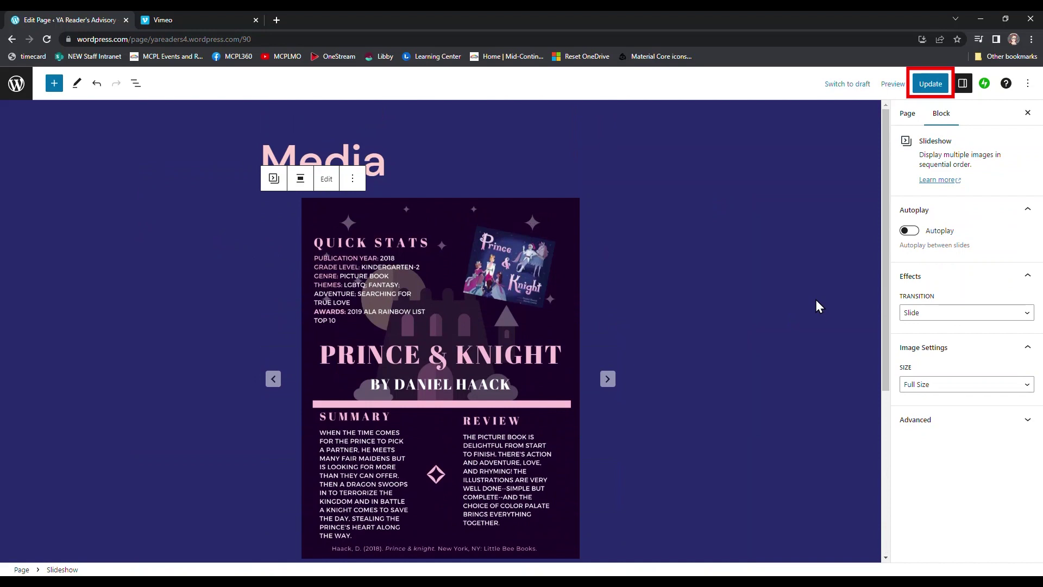
left_click(933, 86)
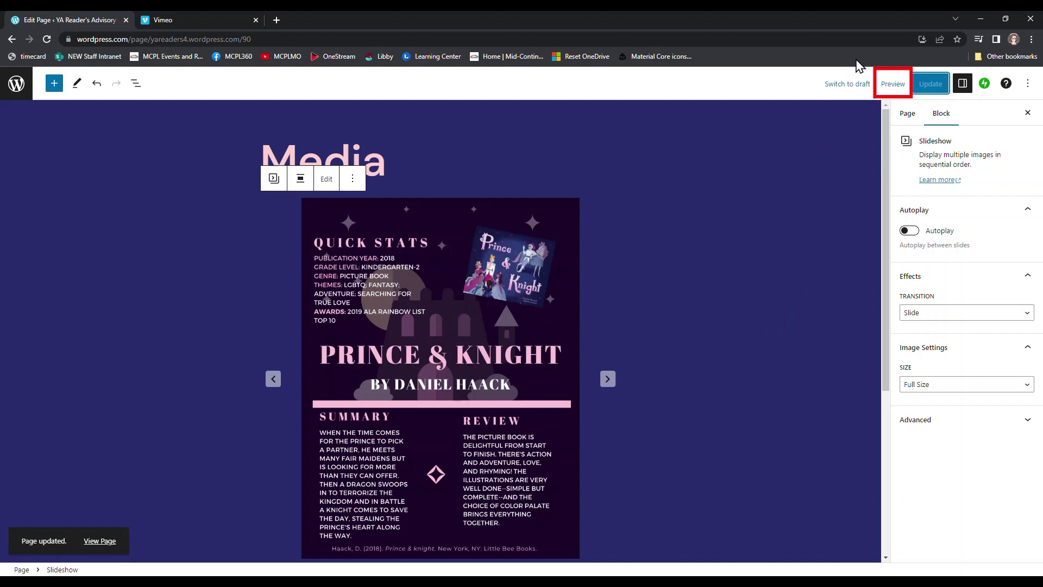
left_click(886, 87)
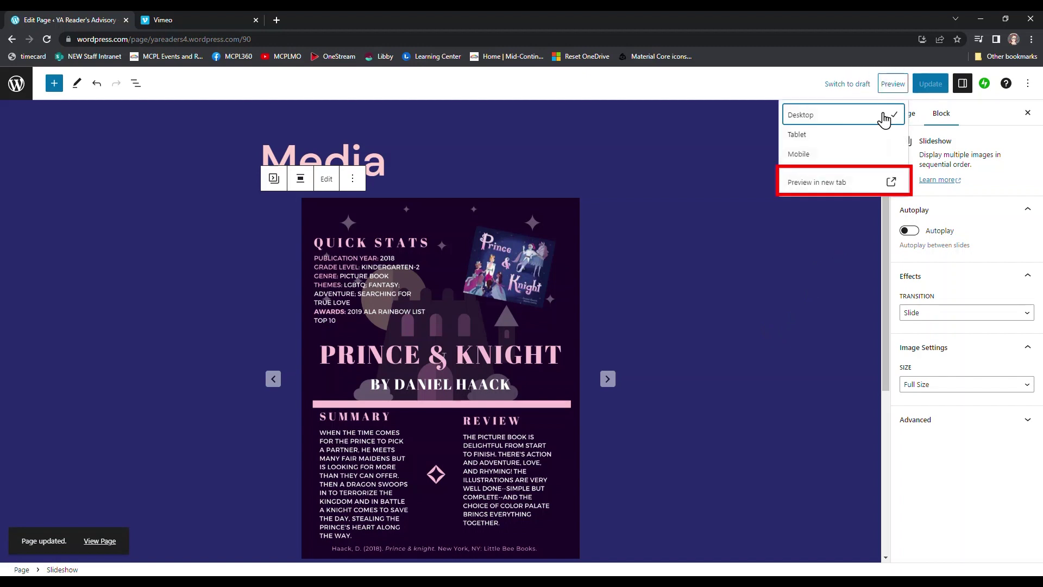
left_click(817, 187)
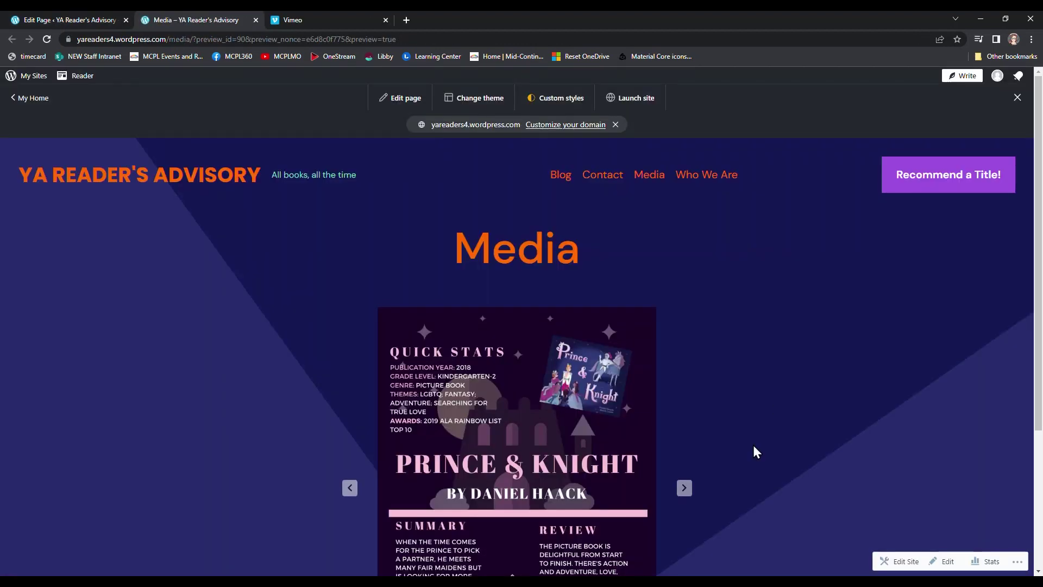
scroll(797, 421, "down", 3)
scroll(721, 352, "up", 1)
left_click(684, 346)
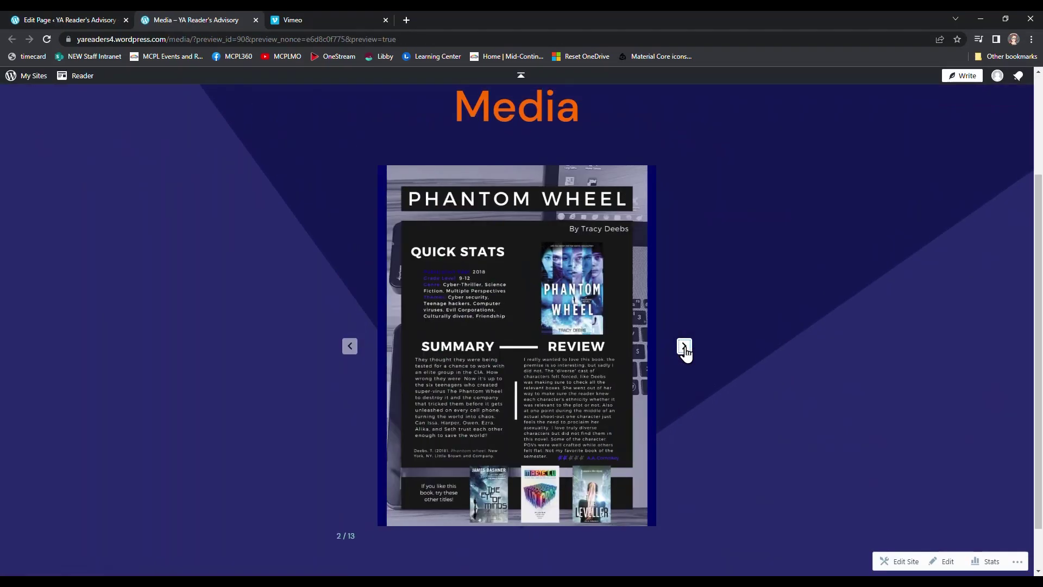
left_click(684, 346)
left_click(683, 346)
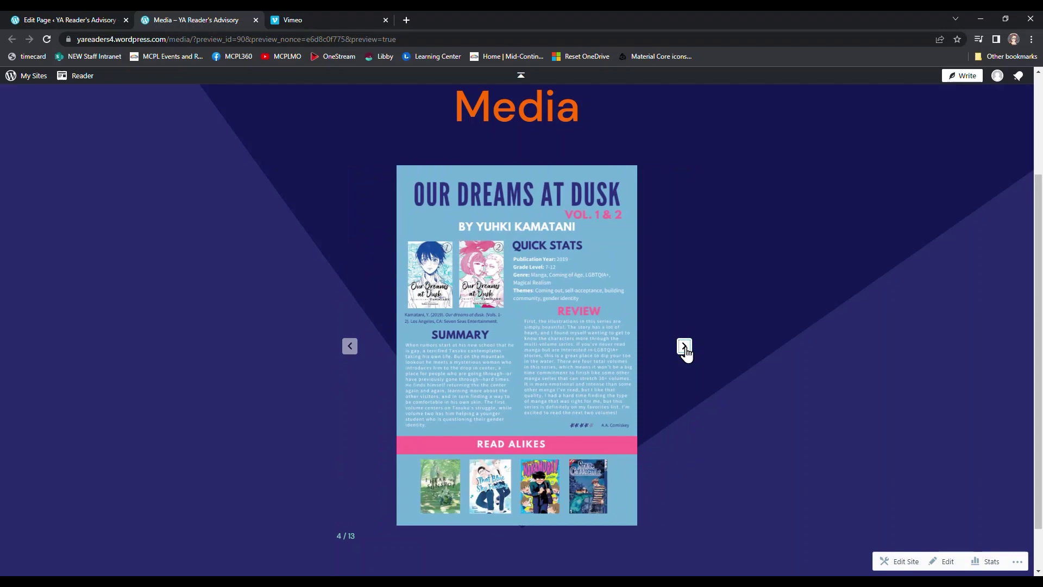
left_click(684, 346)
left_click(684, 346)
left_click(684, 346)
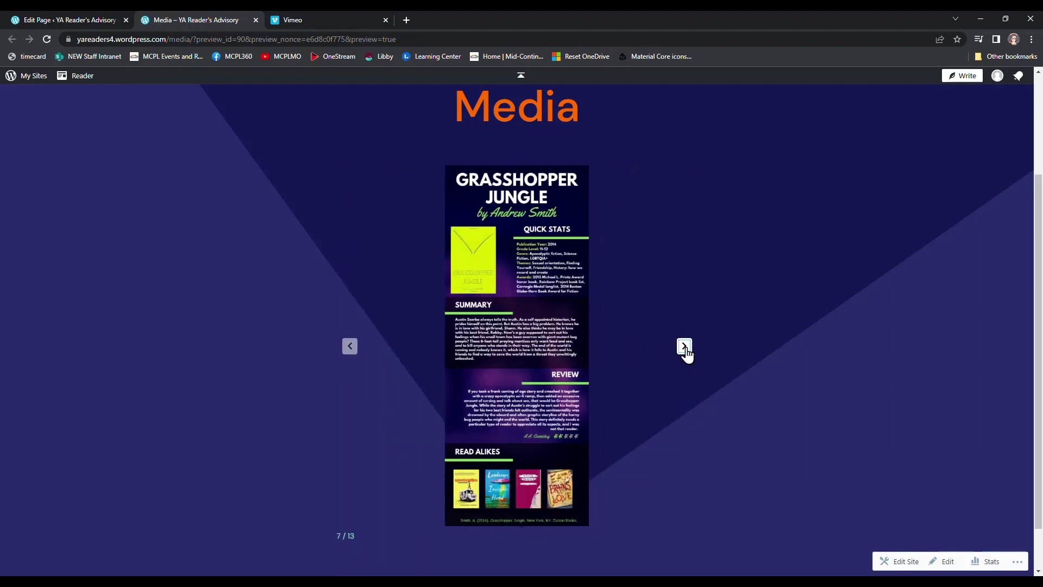
left_click(254, 19)
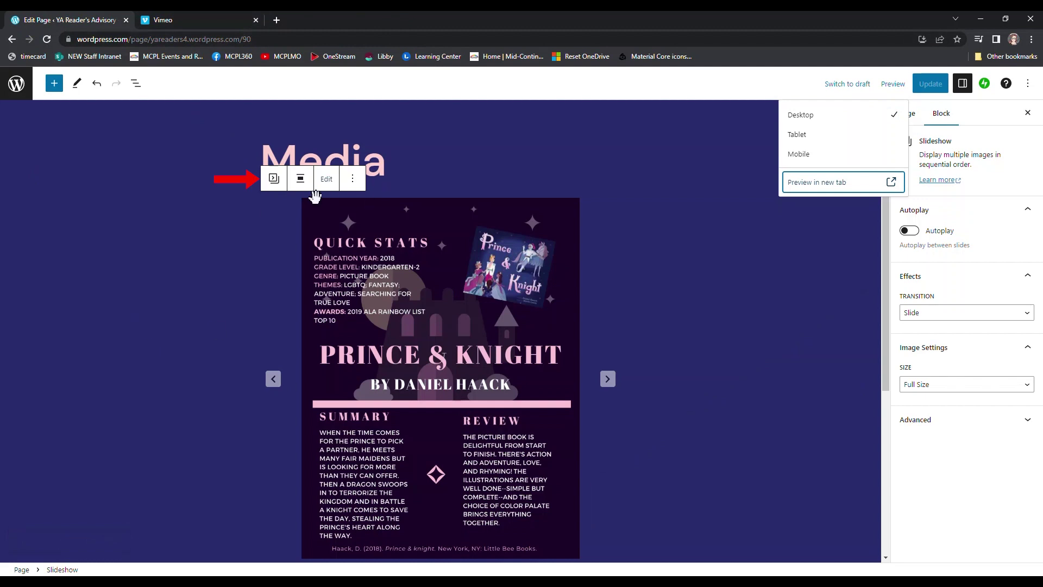
Convert the selected Slideshow block back into a Tiled Gallery of the book infographics.
left_click(283, 188)
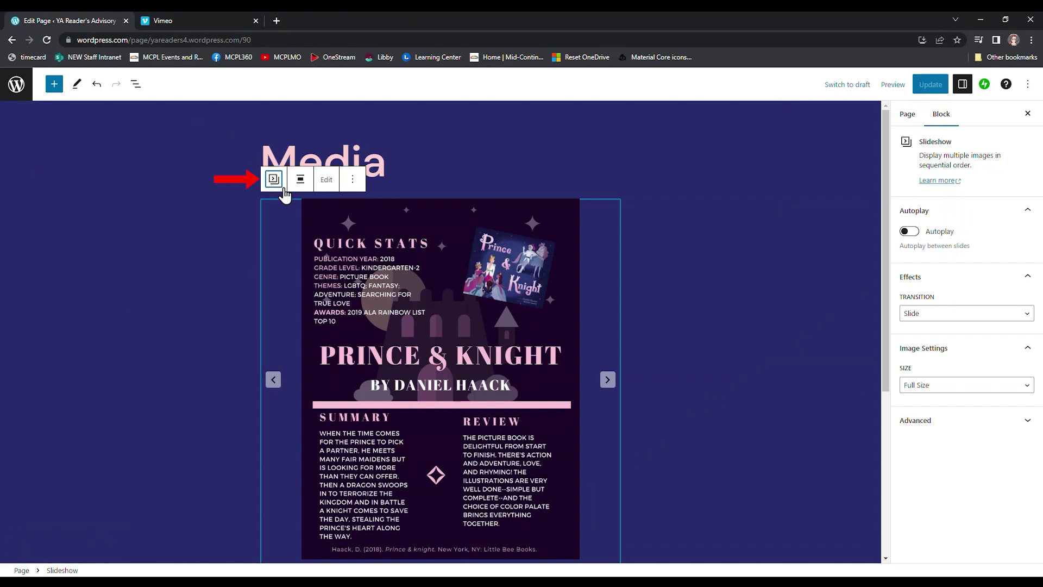
left_click(283, 189)
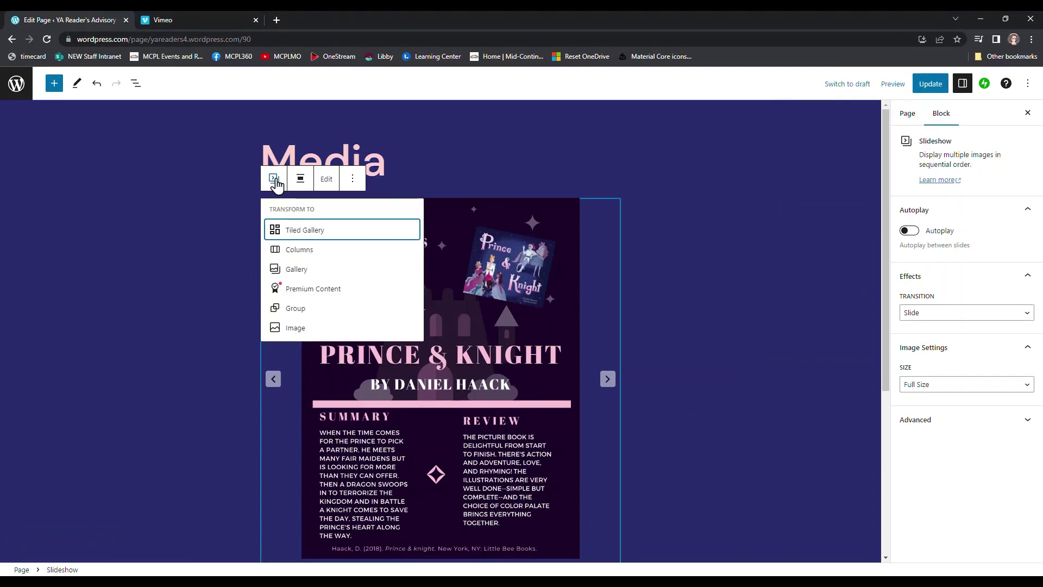
left_click(310, 233)
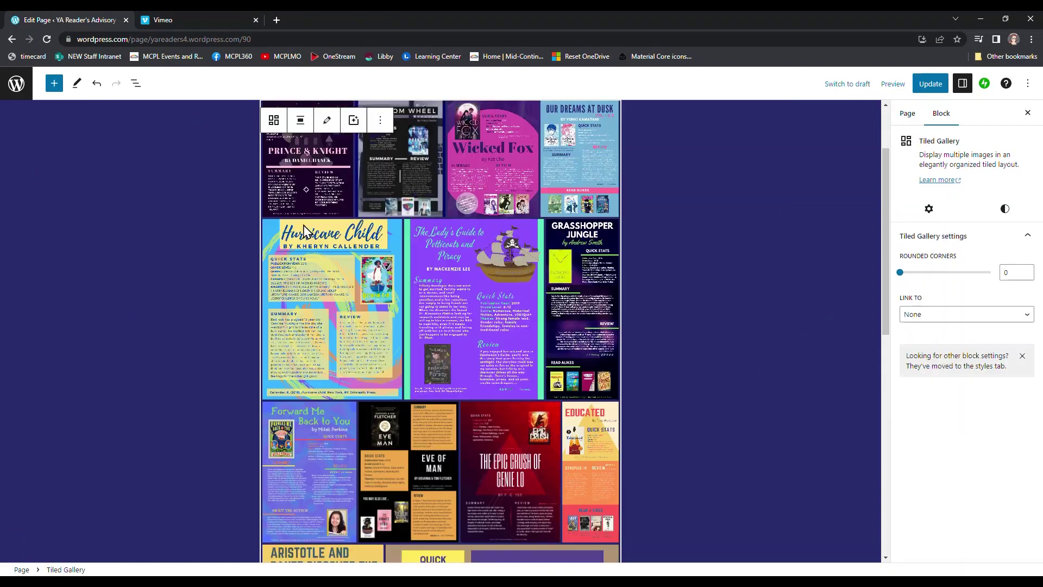
Try the Circles gallery style, then settle on Square tiles in a three-column grid.
left_click(276, 122)
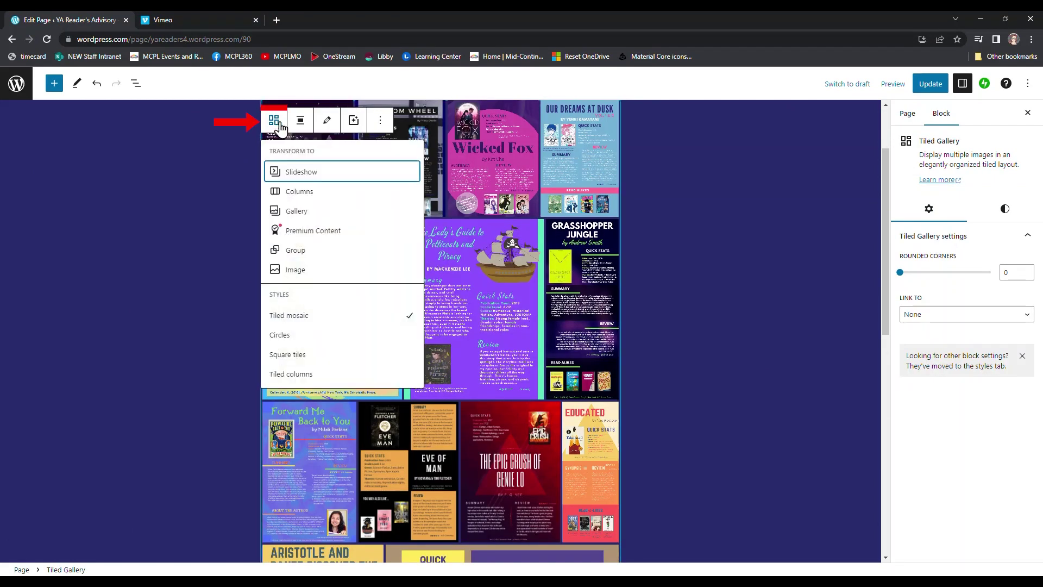
left_click(284, 340)
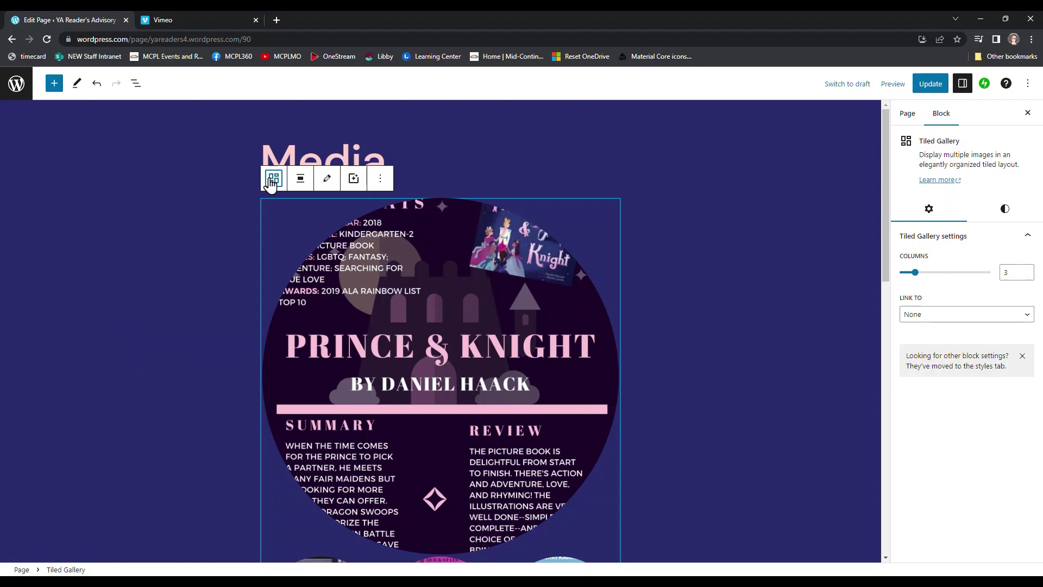
left_click(271, 180)
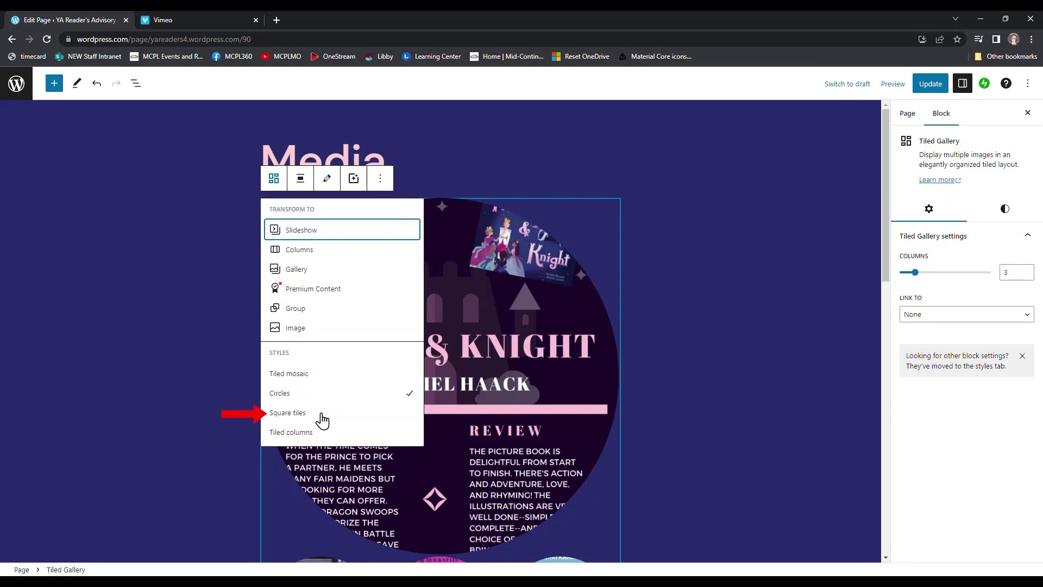
left_click(323, 414)
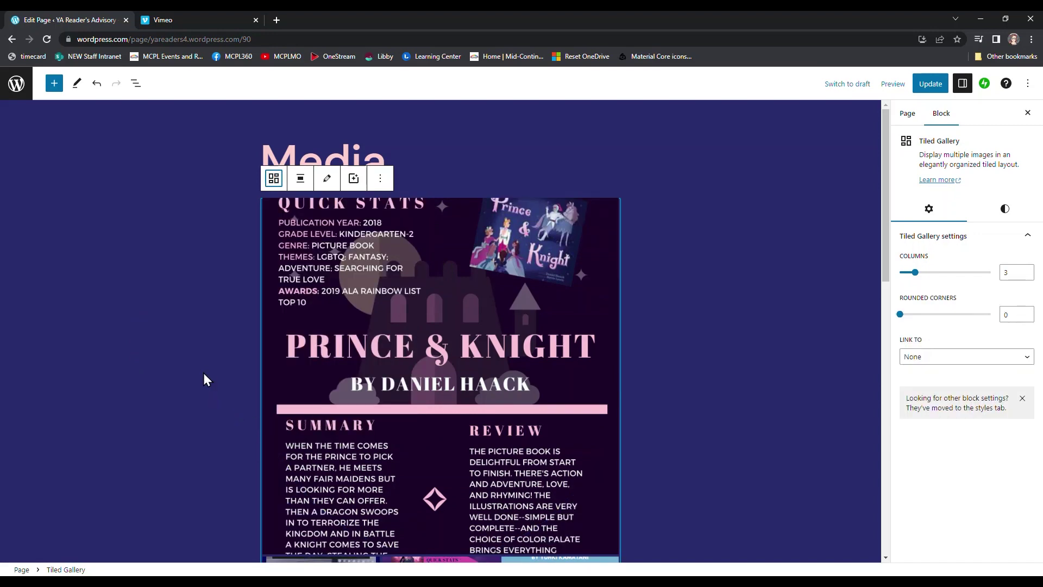
scroll(205, 373, "down", 5)
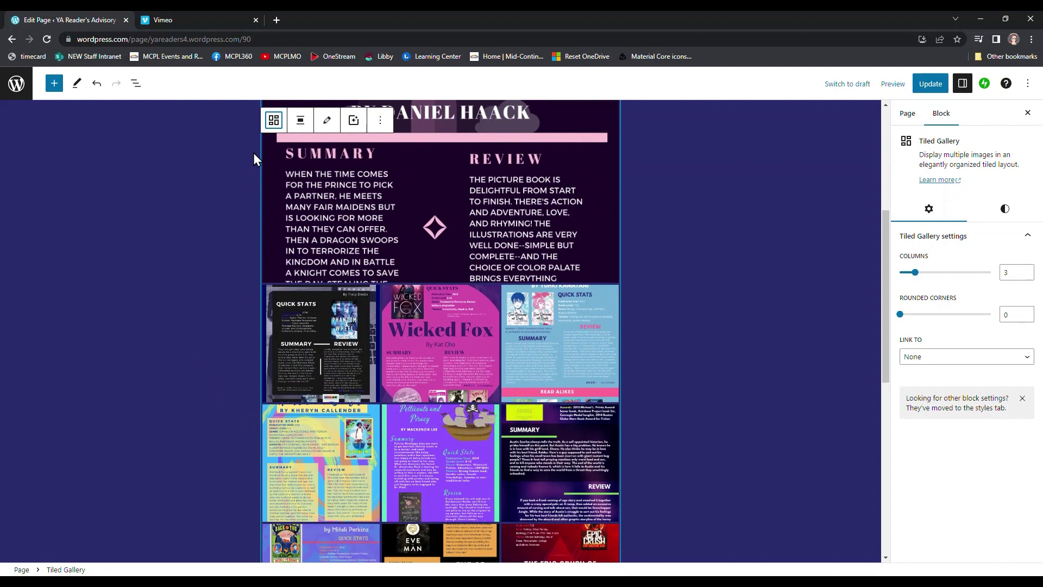
Try the Tiled columns layout, then switch the infographic gallery to Tiled mosaic.
left_click(274, 125)
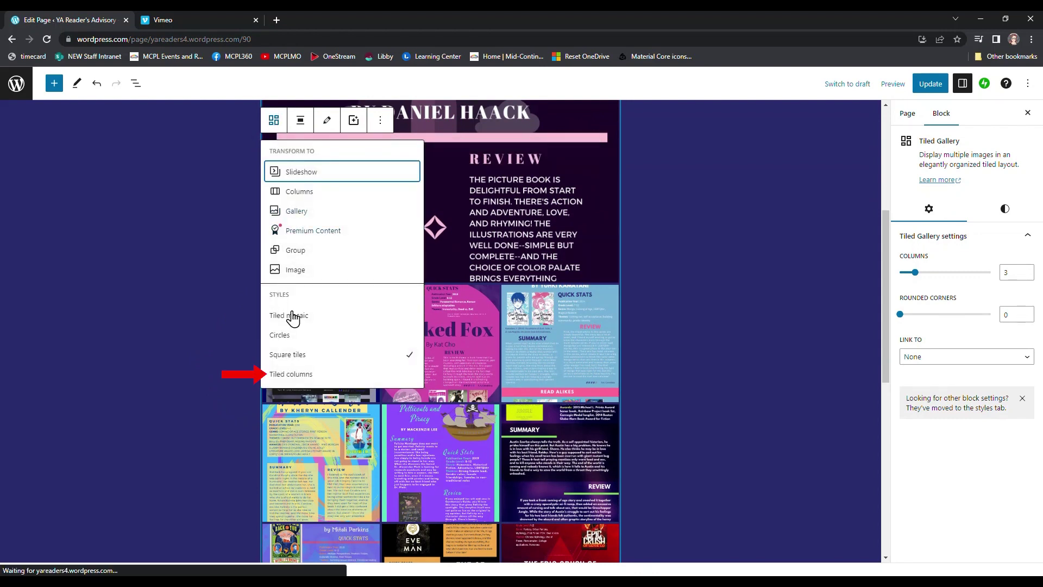
left_click(280, 374)
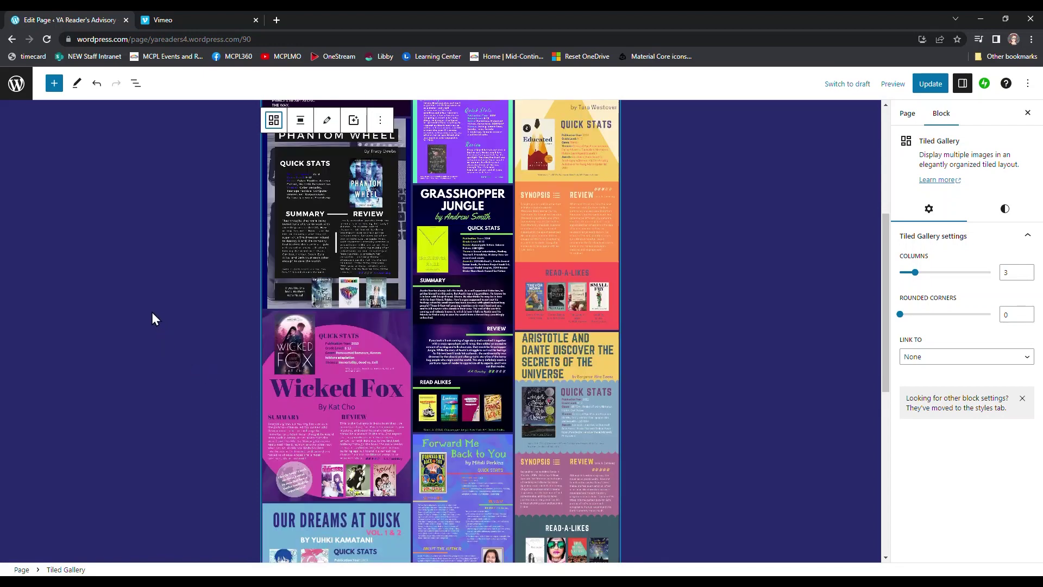
scroll(152, 312, "up", 5)
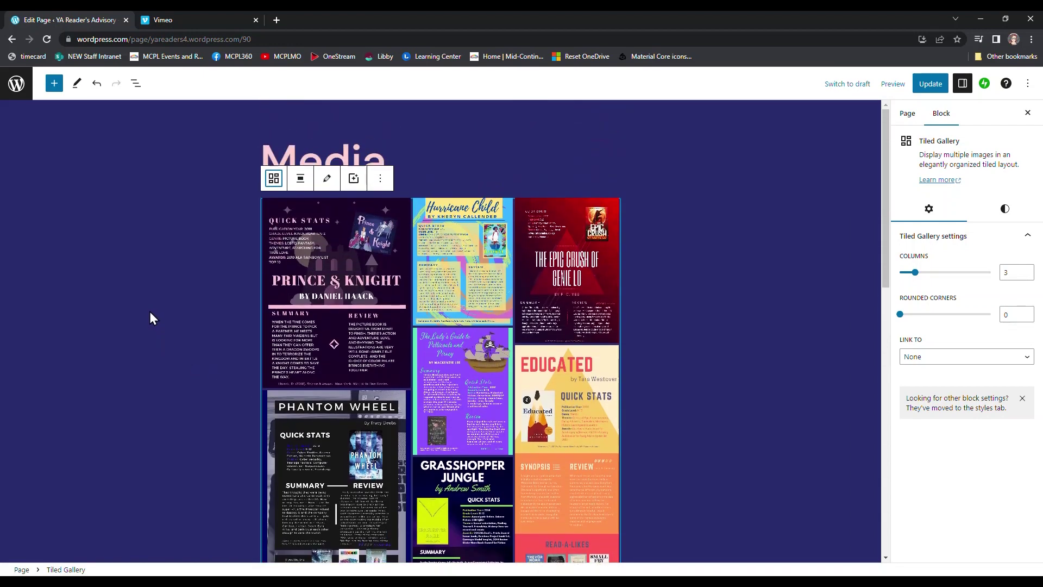
scroll(151, 319, "down", 4)
scroll(150, 318, "down", 7)
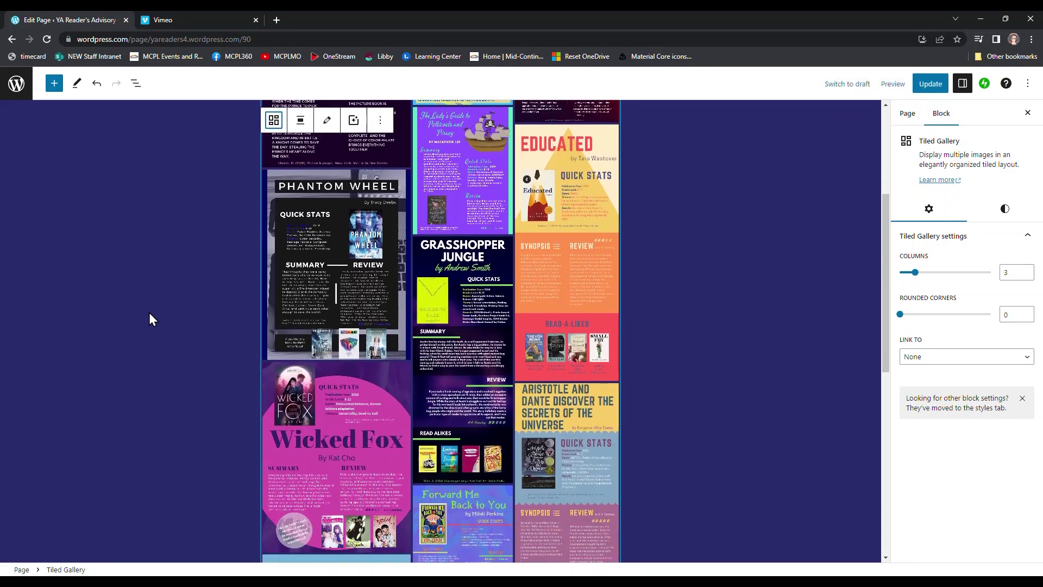
scroll(152, 312, "up", 1)
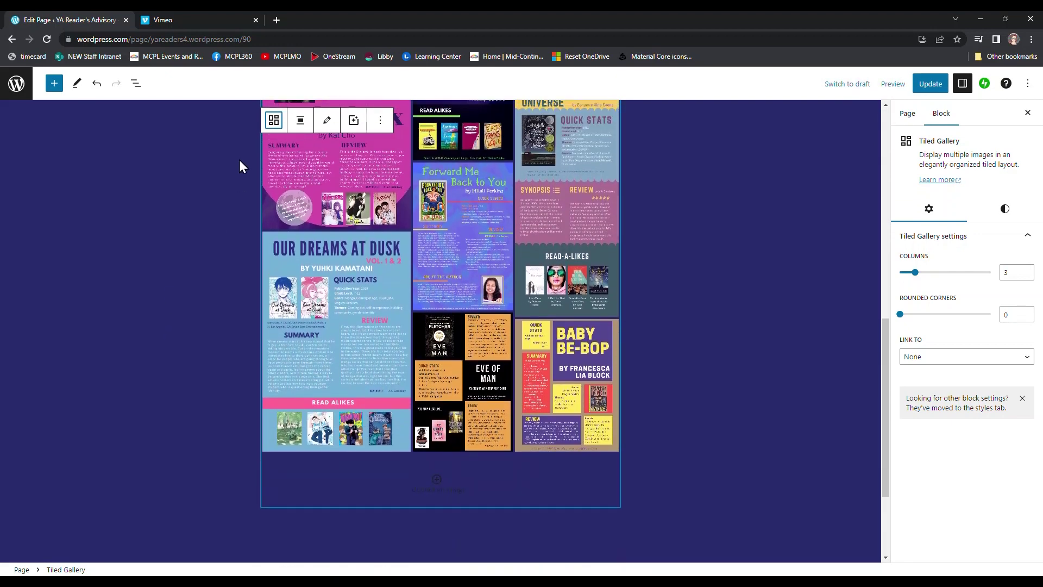
left_click(274, 120)
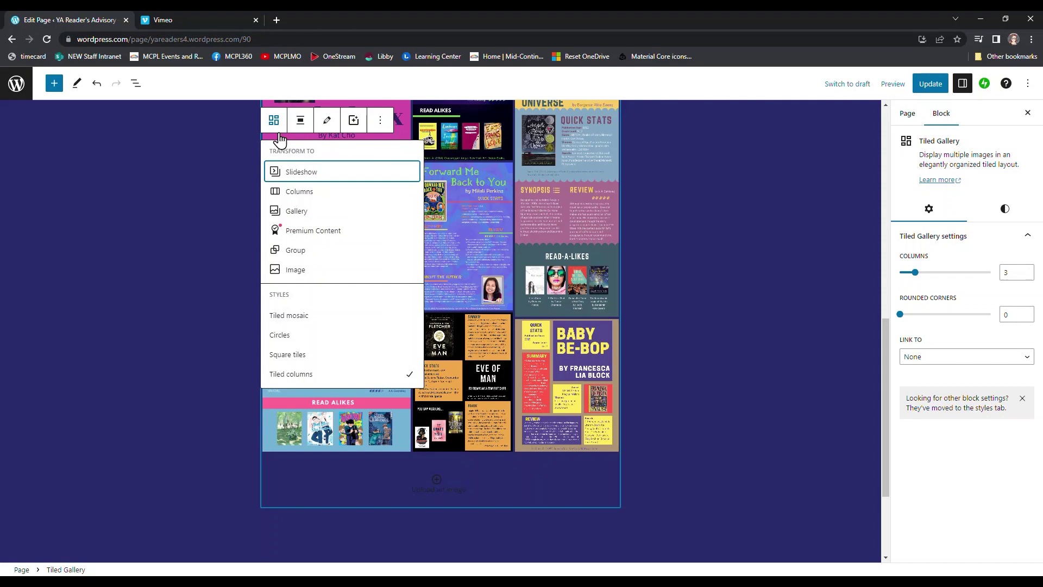
left_click(313, 319)
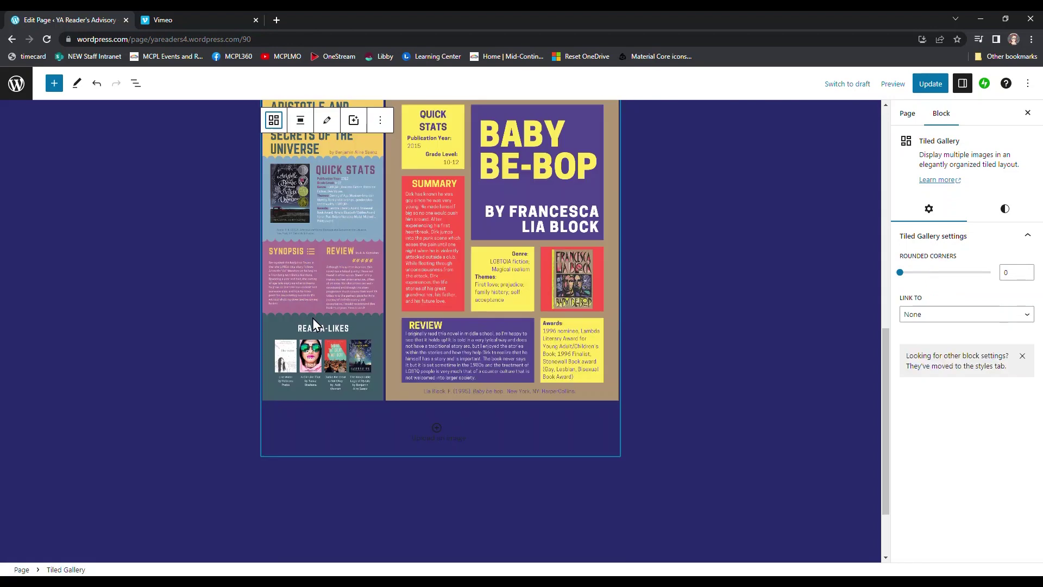
Set the mosaic gallery to Wide width, update the page, and open the Preview menu.
scroll(180, 319, "up", 10)
scroll(180, 318, "up", 1)
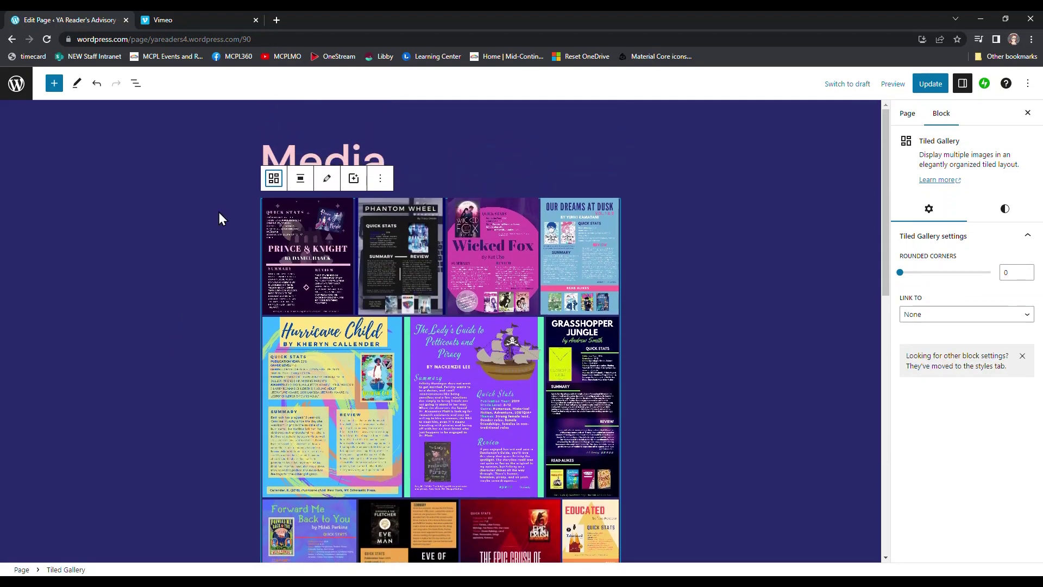
left_click(303, 188)
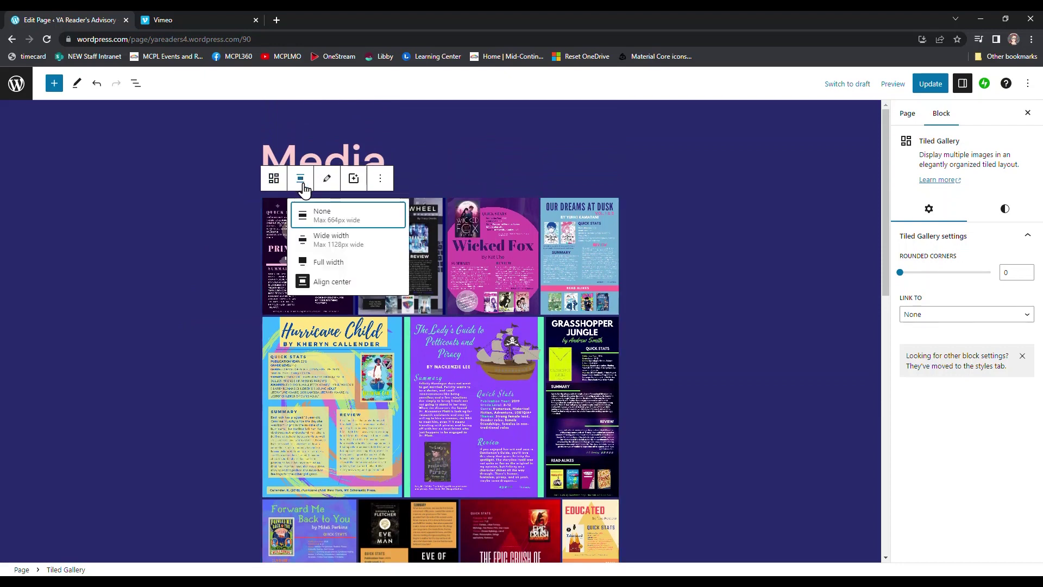
left_click(363, 250)
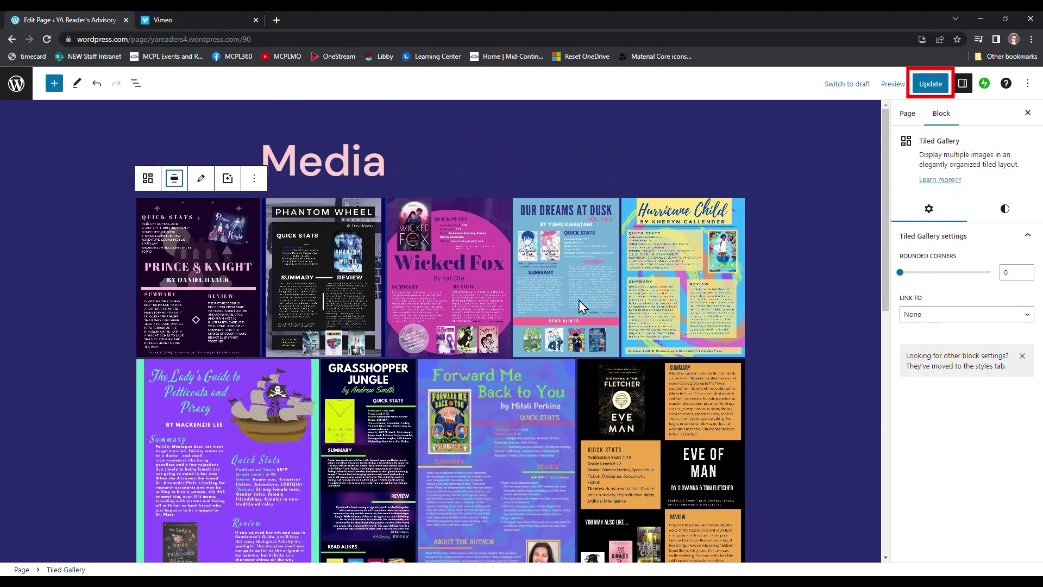
left_click(931, 87)
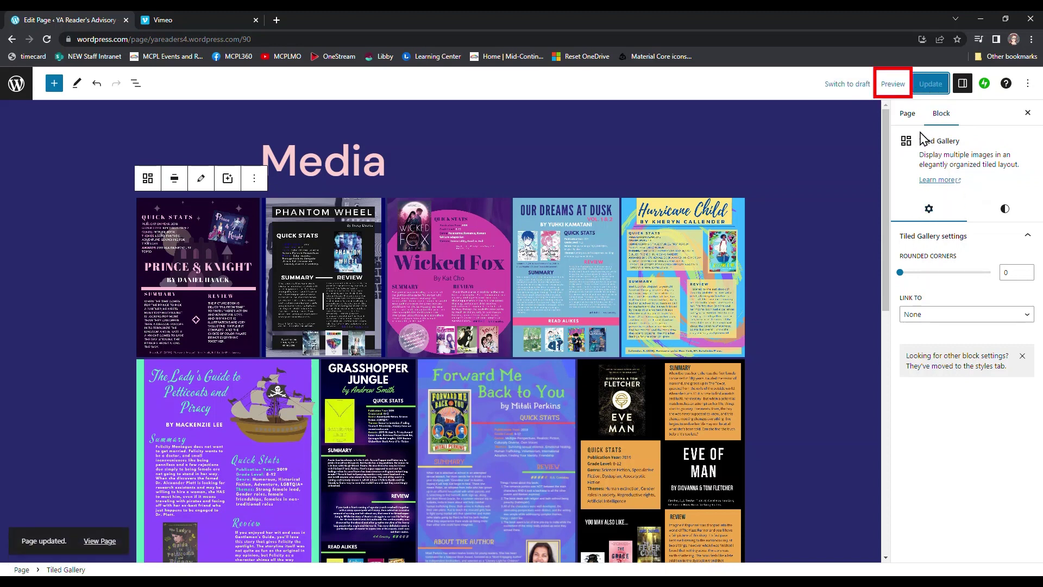
left_click(892, 86)
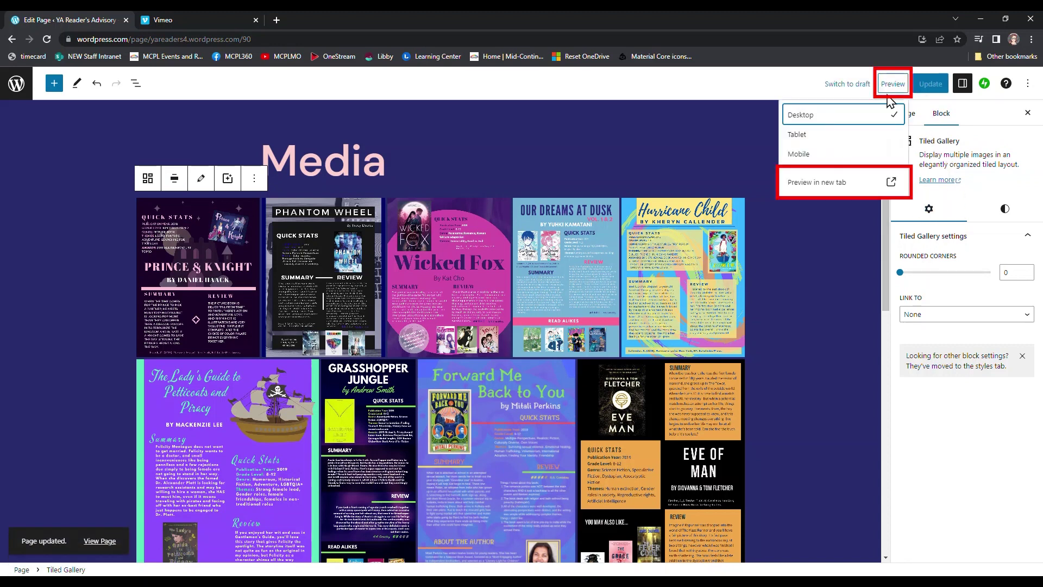
left_click(823, 183)
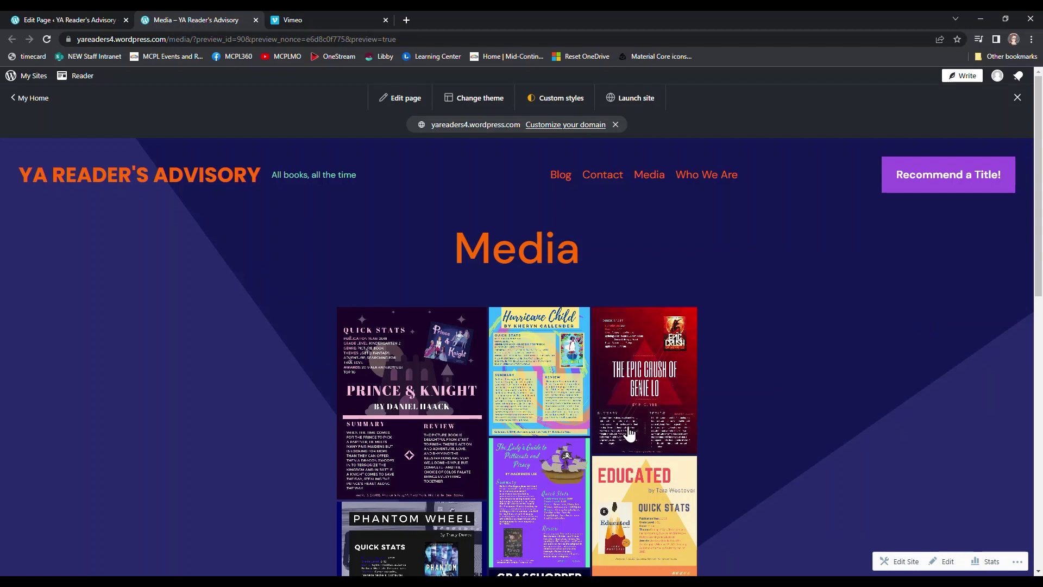
left_click(533, 375)
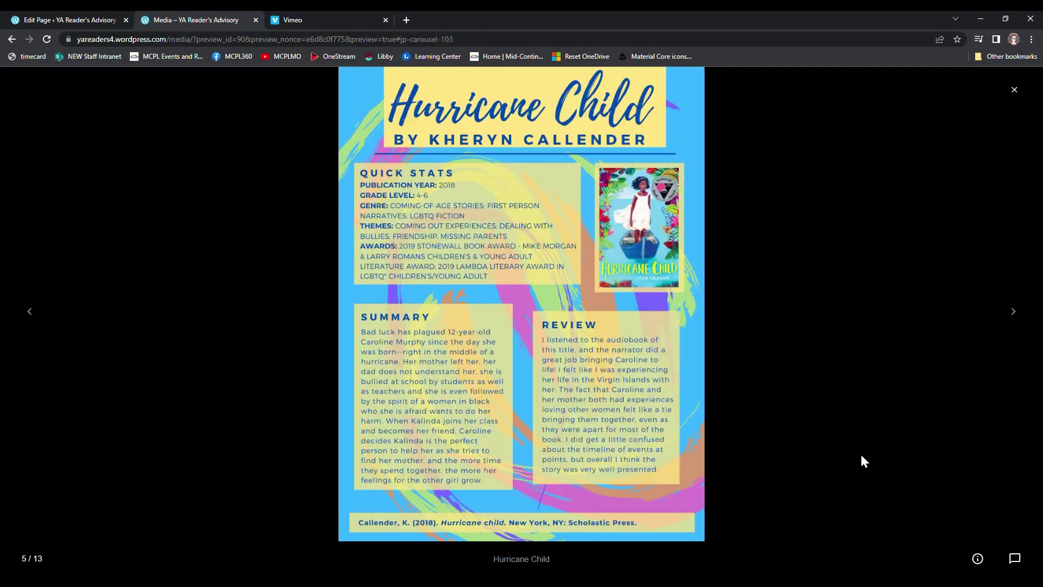
left_click(1014, 311)
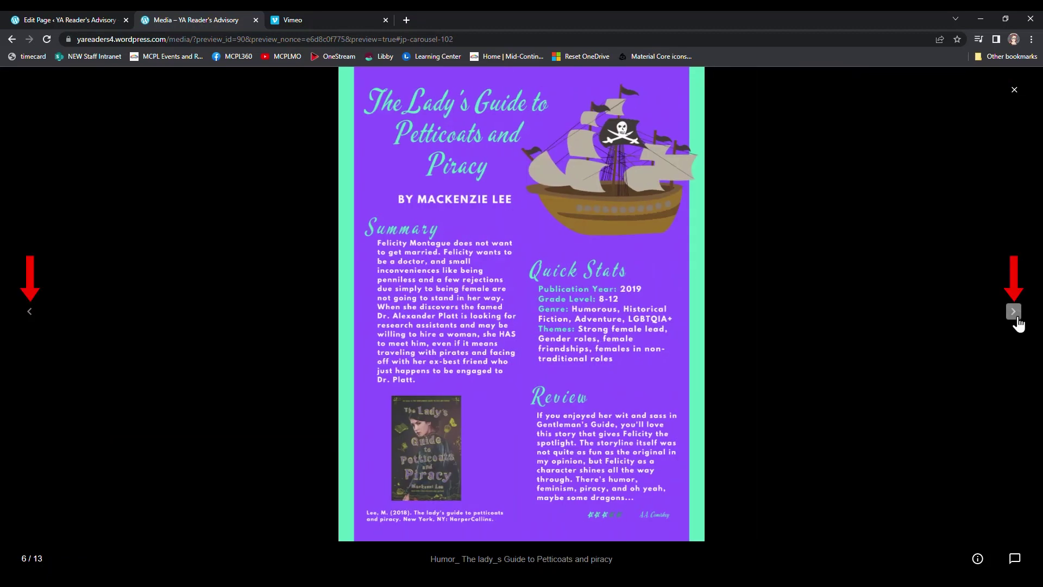
left_click(1013, 311)
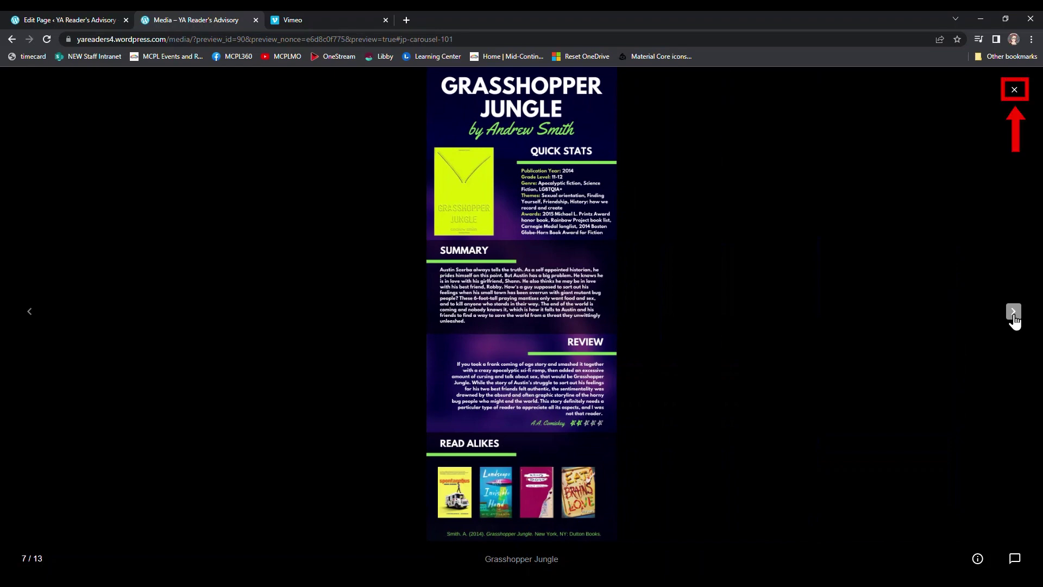
left_click(1013, 92)
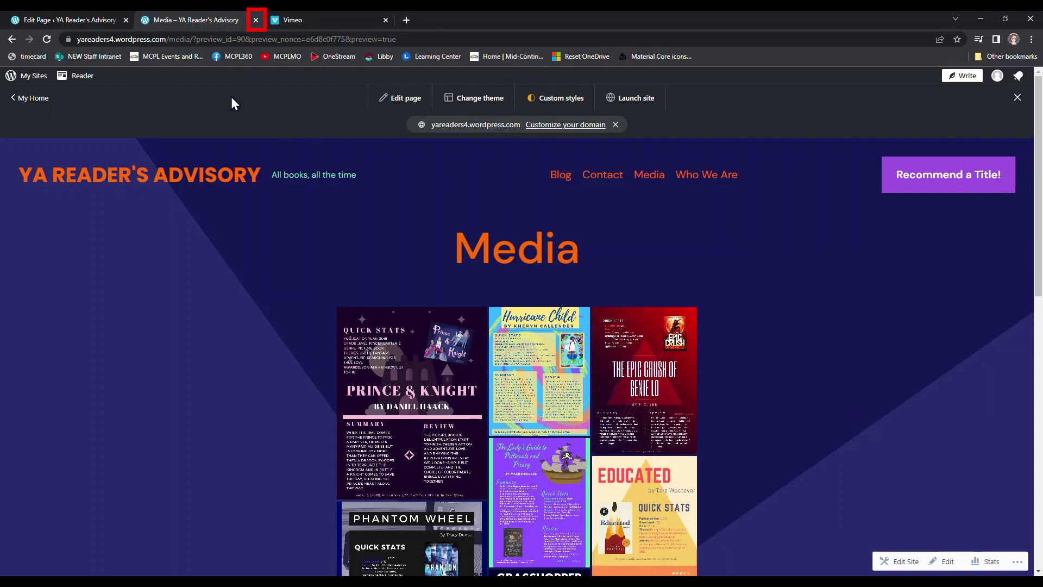
Close the preview, deselect the gallery, and scroll the block inserter to its Media blocks.
left_click(255, 20)
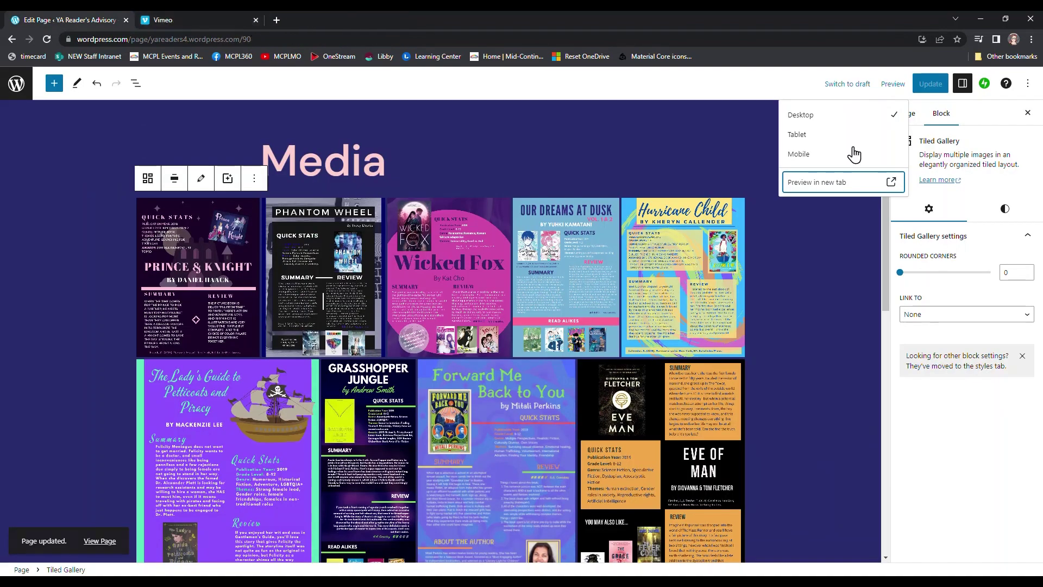
left_click(833, 441)
scroll(830, 439, "down", 10)
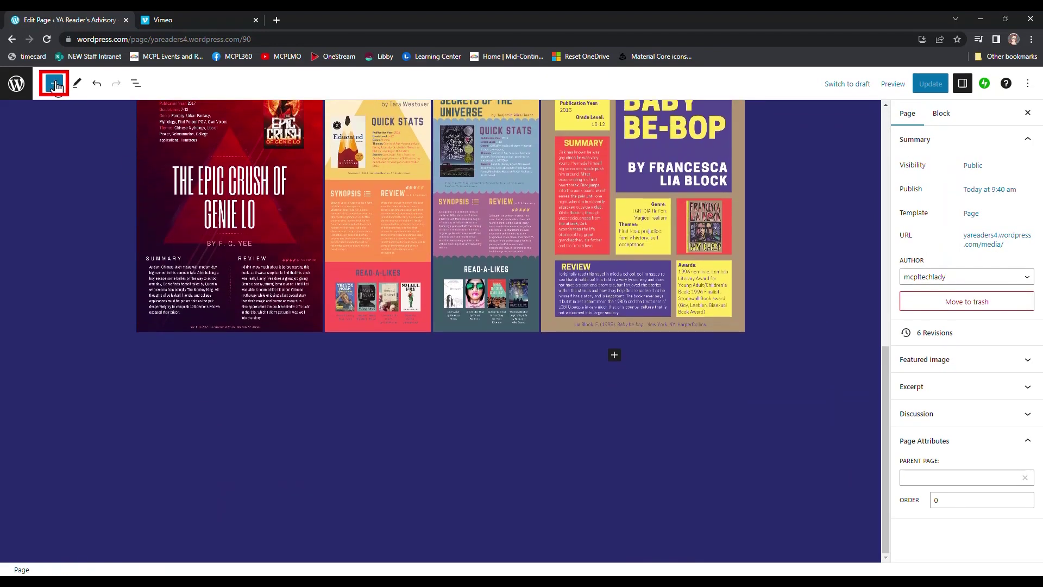
left_click(56, 90)
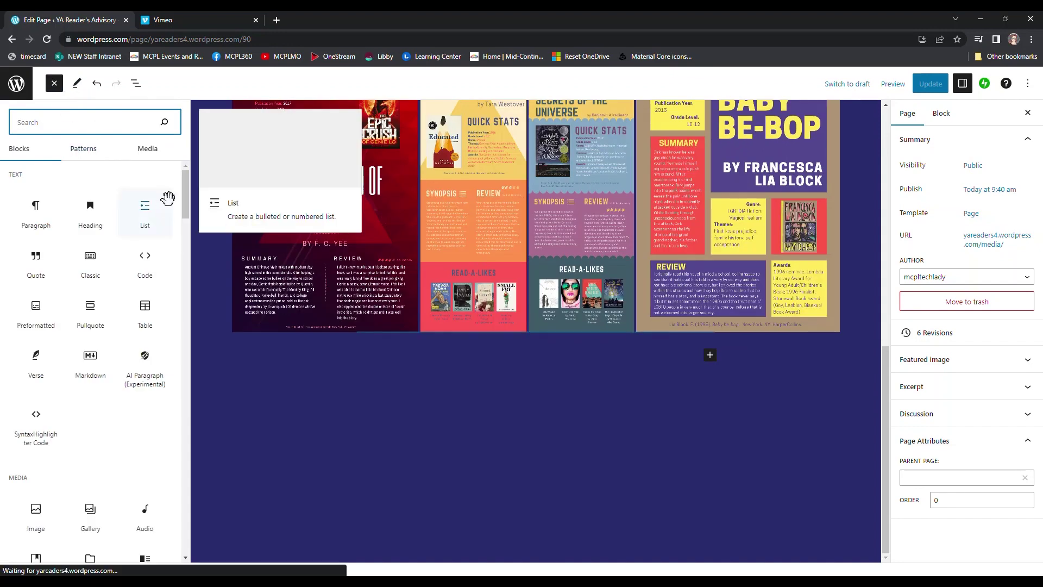
left_click_drag(185, 194, 183, 226)
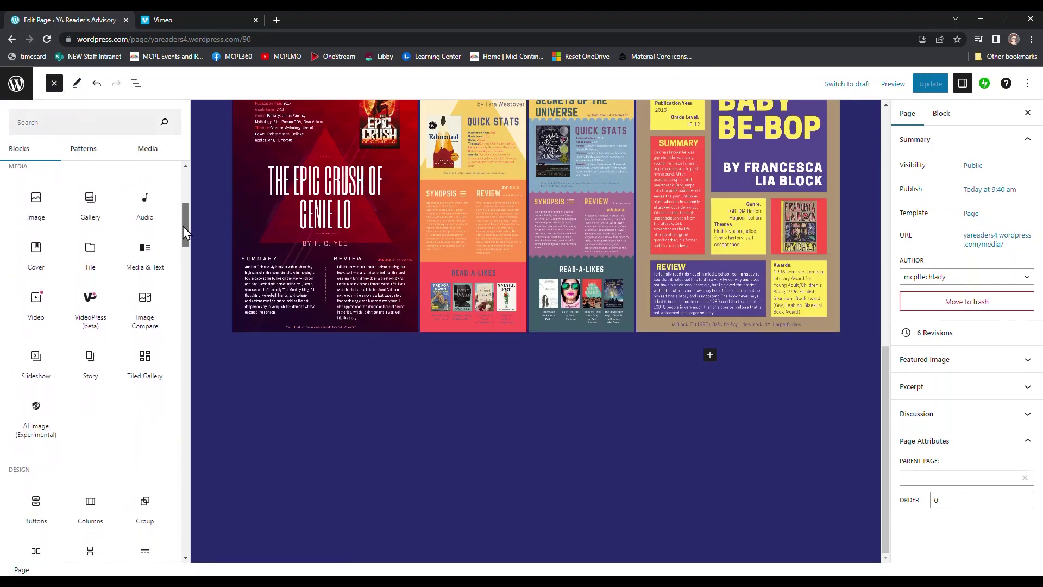
Insert an empty Video block below the gallery and close the inserter.
left_click(36, 326)
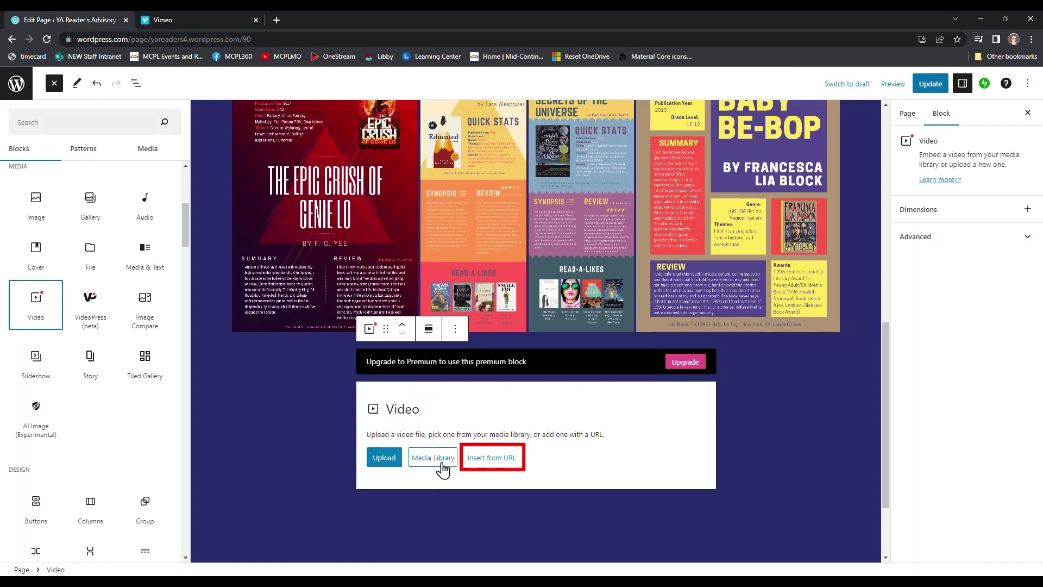
left_click(489, 465)
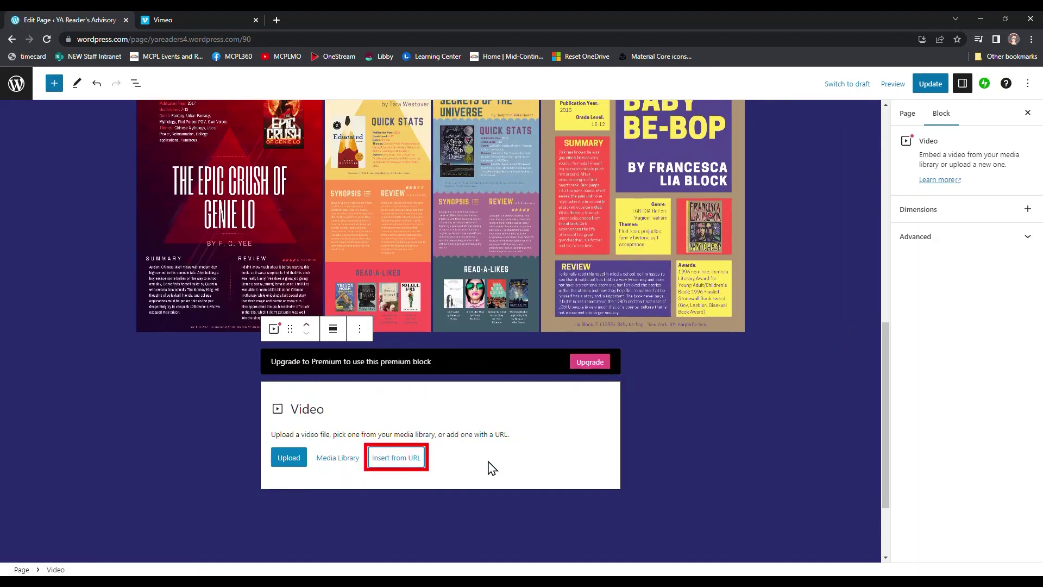
Choose Insert from URL, then copy the Salt to the Sea video's Vimeo share link.
left_click(393, 460)
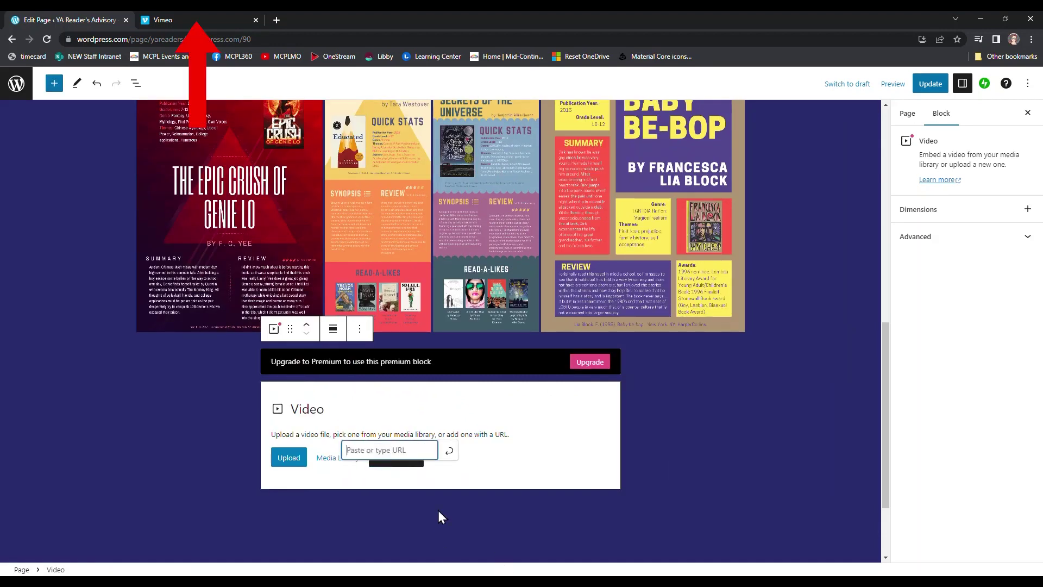
left_click(206, 20)
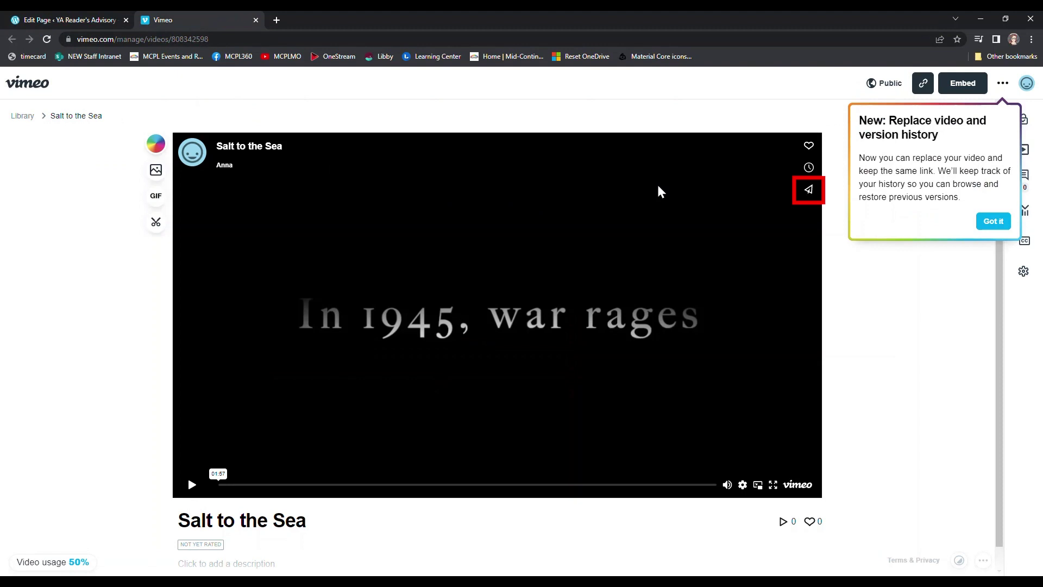
left_click(809, 189)
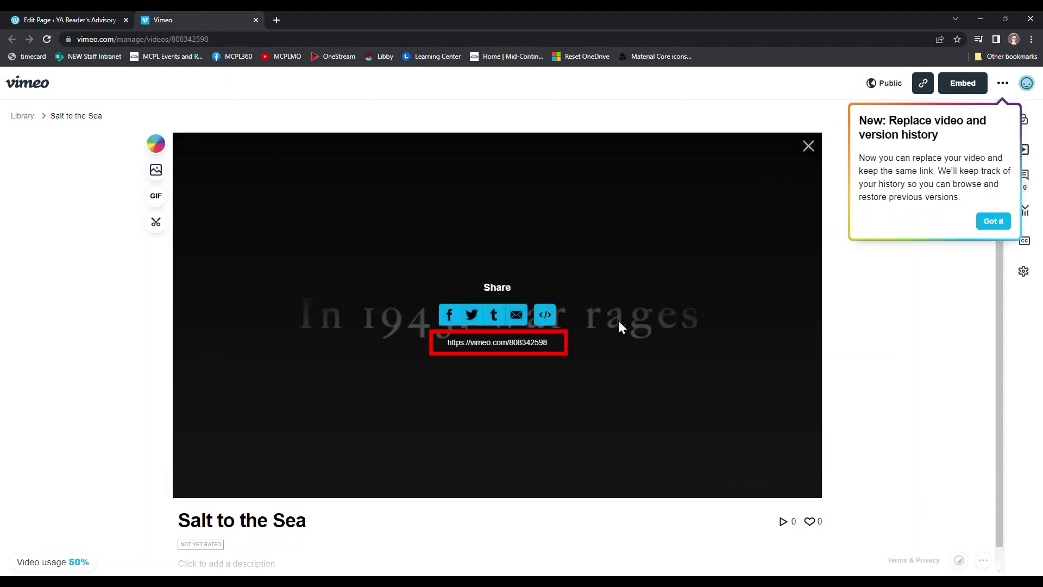
right_click(489, 342)
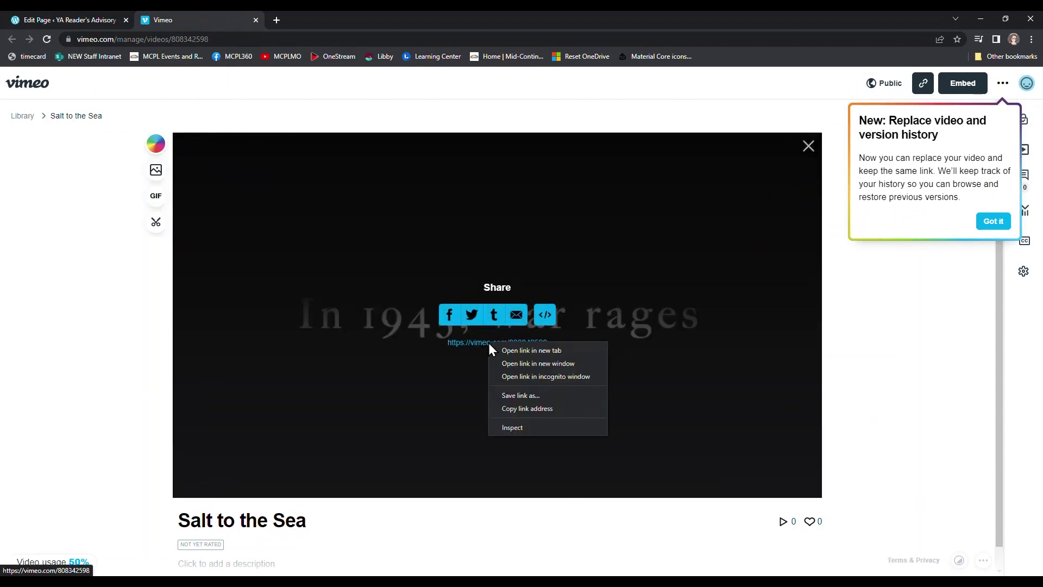
left_click(558, 407)
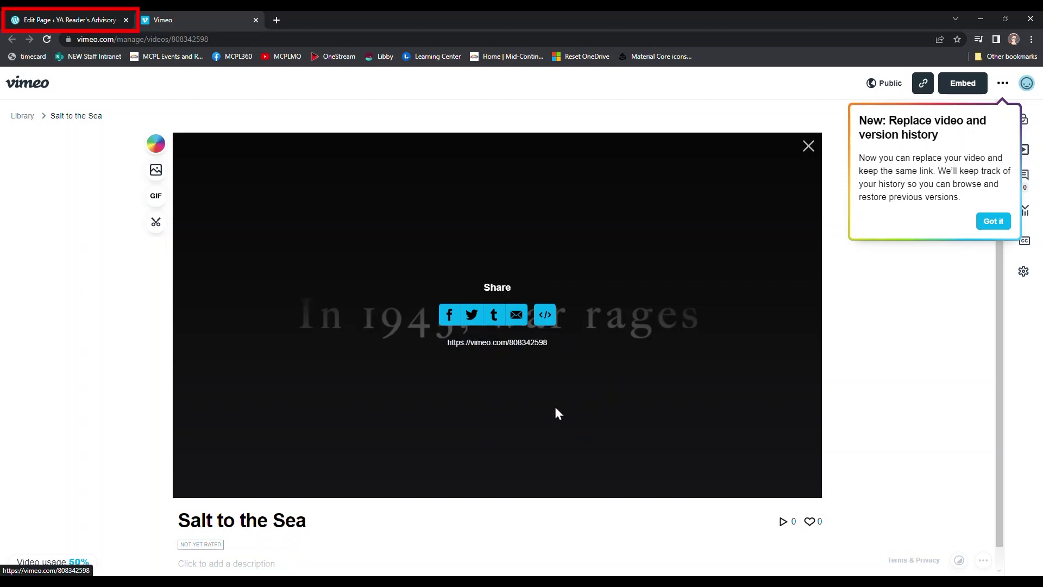
left_click(44, 14)
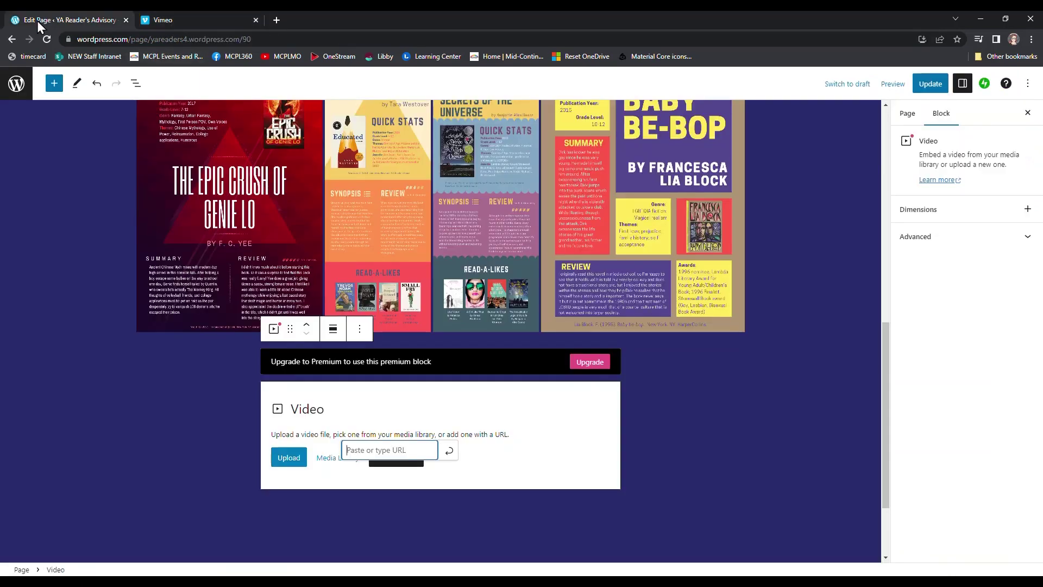
right_click(392, 449)
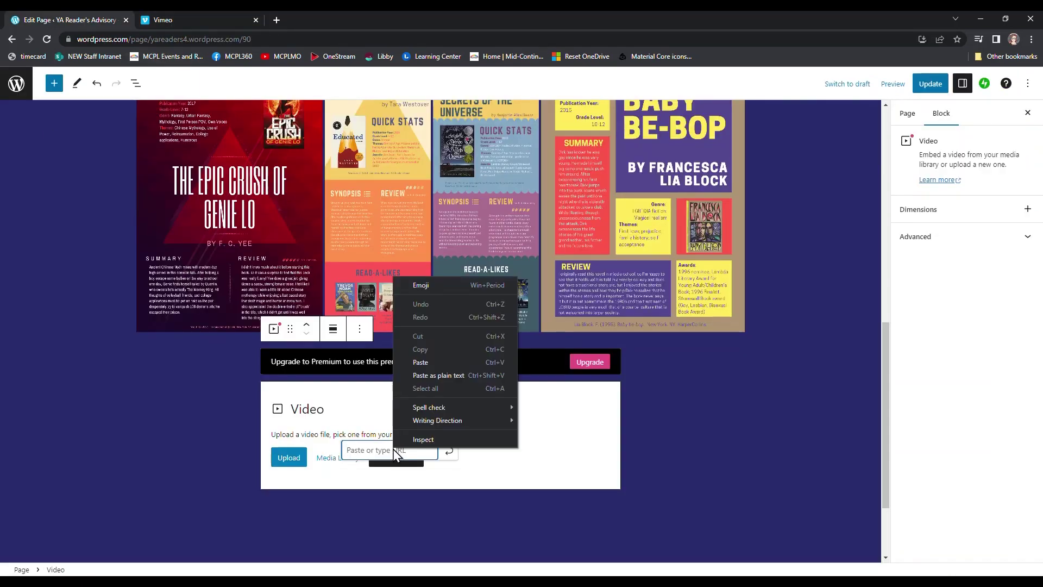
left_click(423, 361)
key("Return")
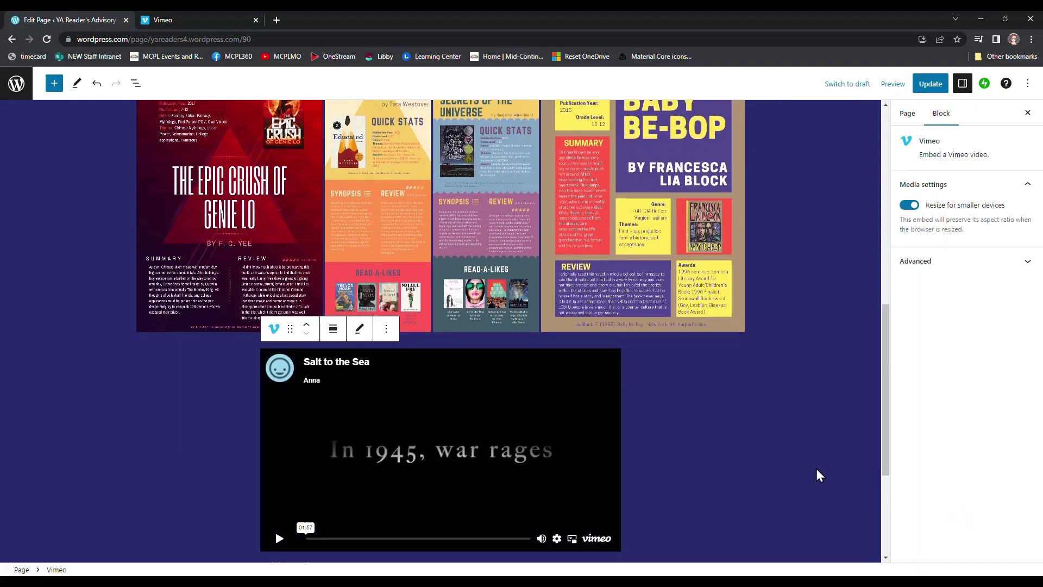
scroll(799, 355, "down", 3)
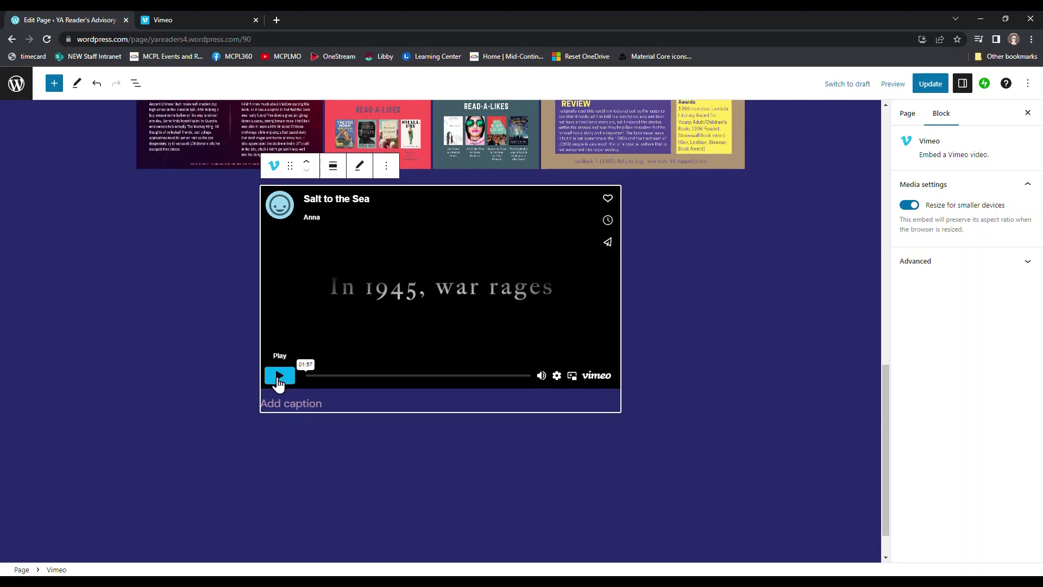
left_click(279, 377)
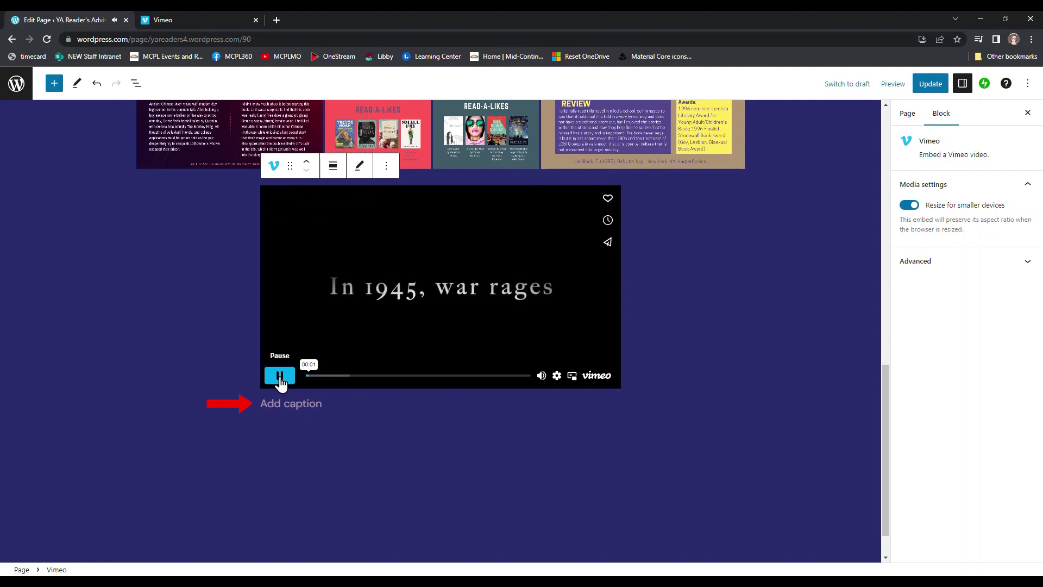
left_click(280, 378)
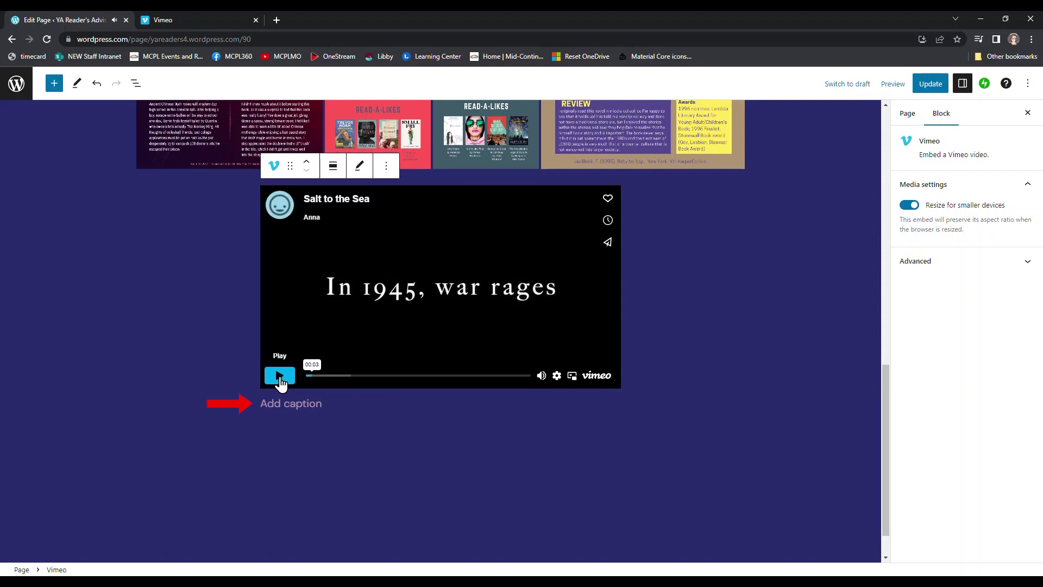
Caption the video 'Salt to the Sea book trailer', update the page, and open the Preview menu.
left_click(295, 409)
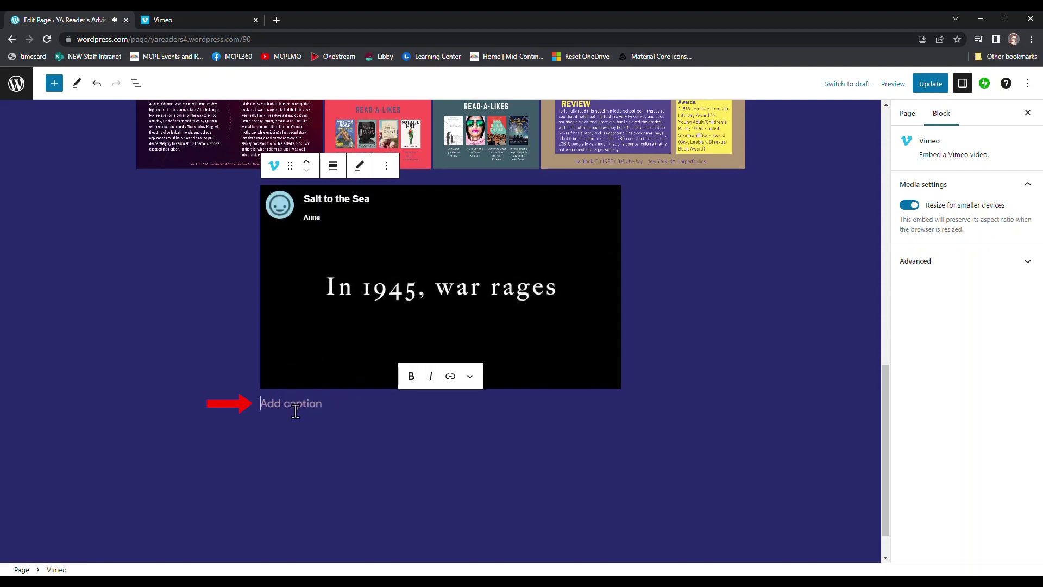
type("Salt to t")
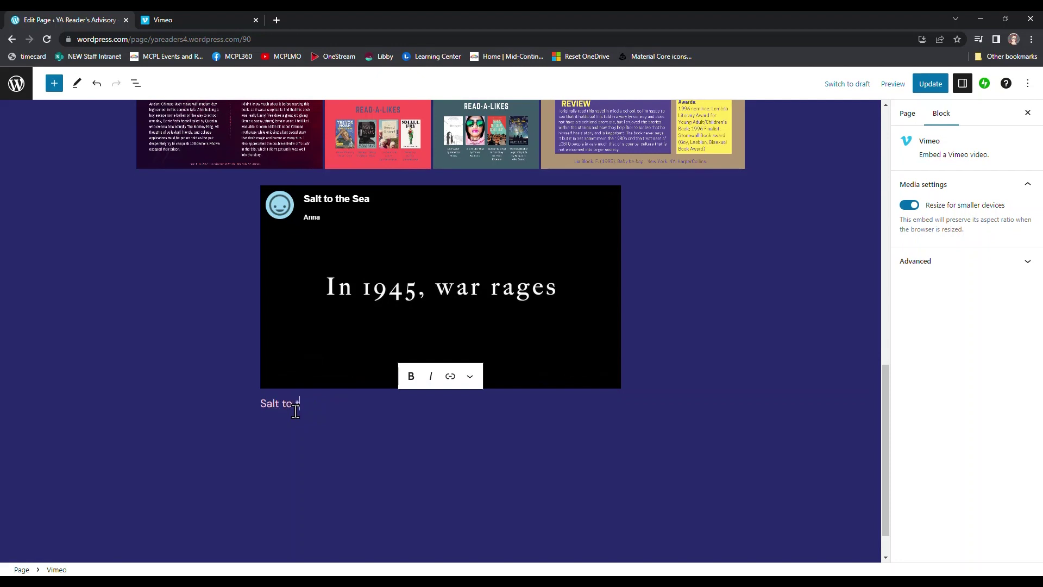
type("he Sea book trailer")
left_click(742, 455)
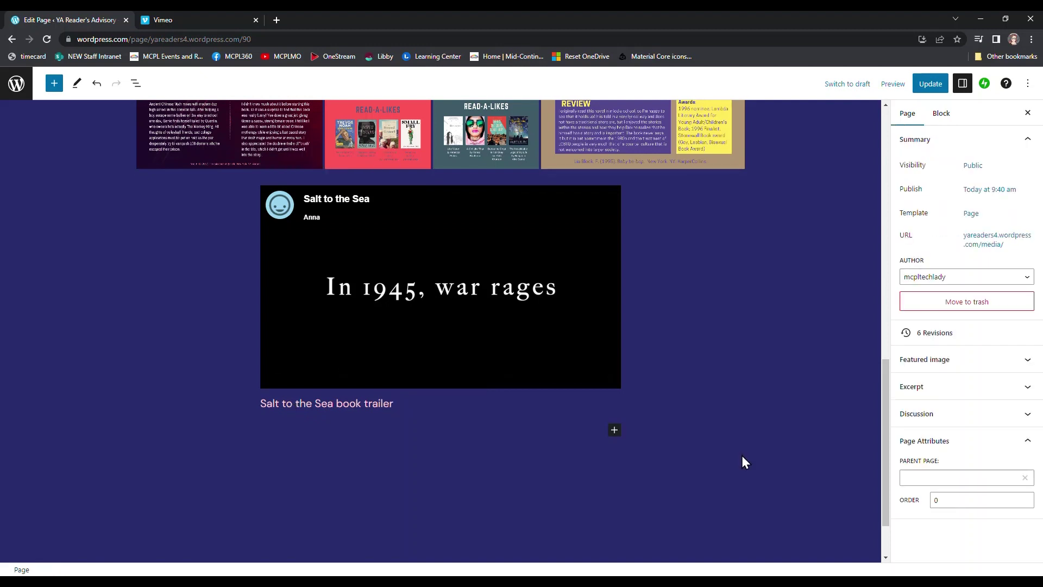
left_click(929, 84)
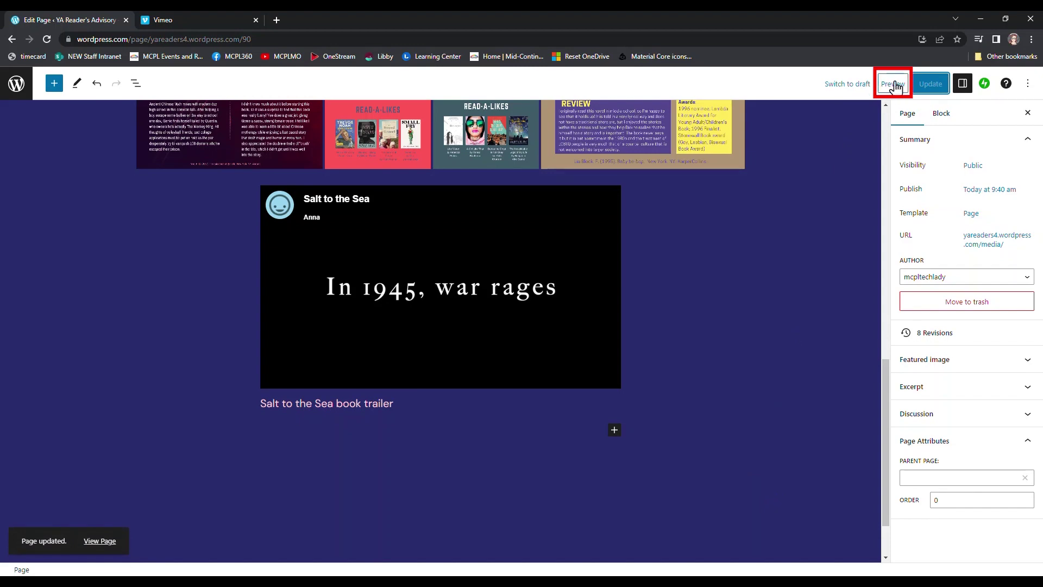
left_click(893, 86)
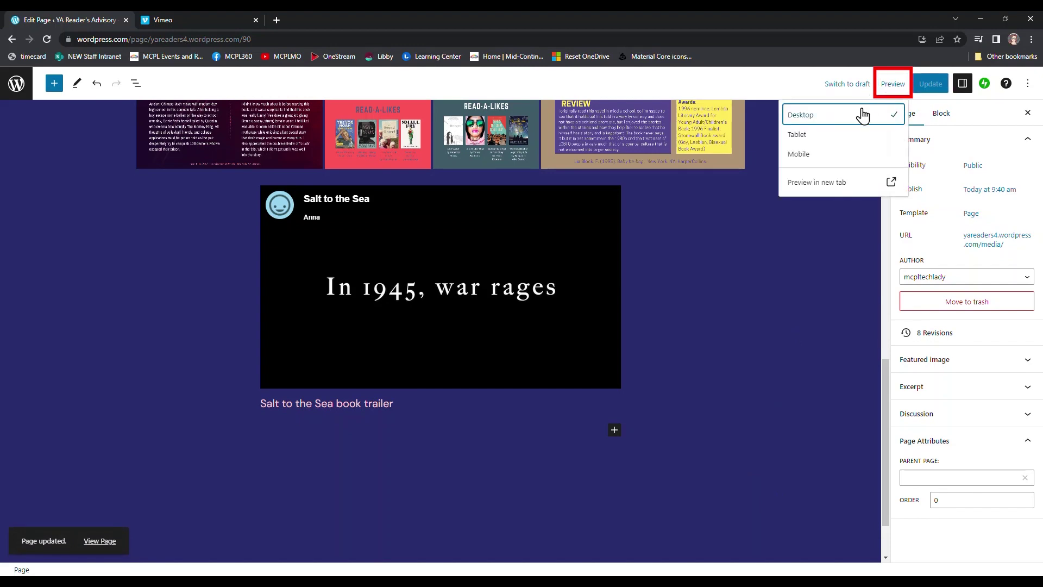
Preview the Media page in a new tab and scroll down to the captioned Vimeo trailer.
left_click(817, 185)
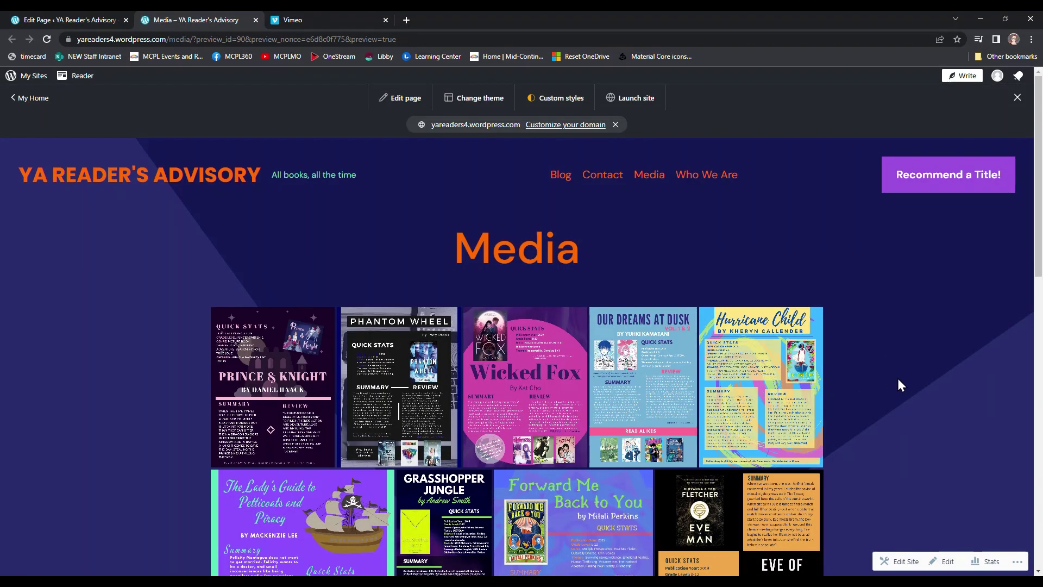
scroll(900, 360, "down", 2)
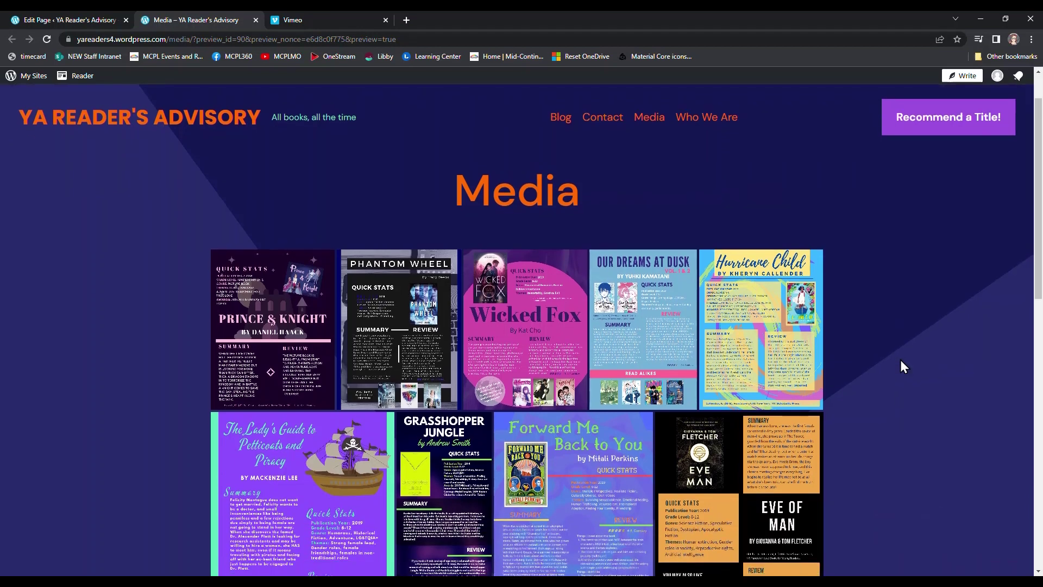
scroll(900, 361, "down", 7)
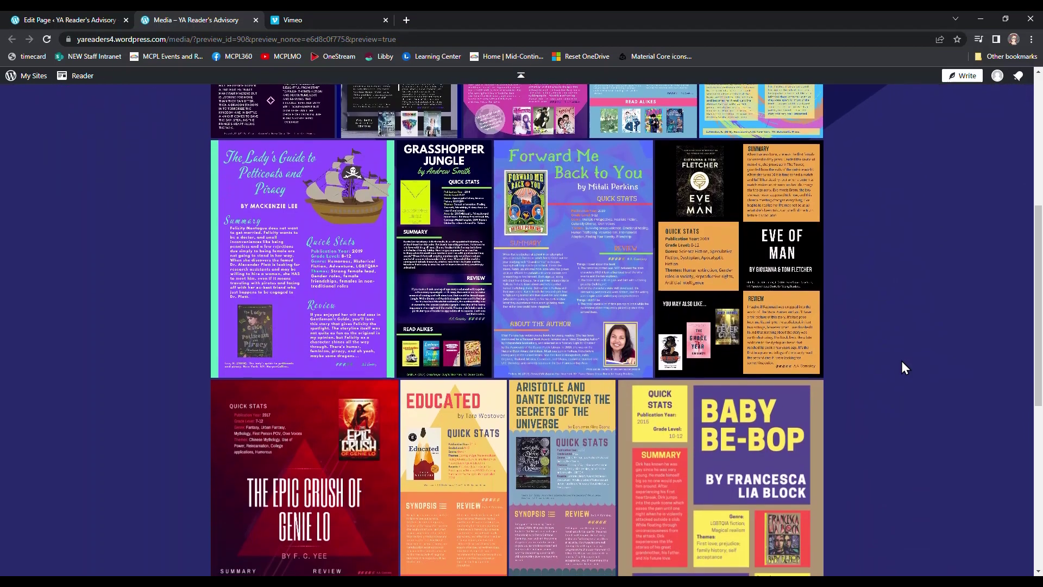
scroll(901, 361, "down", 5)
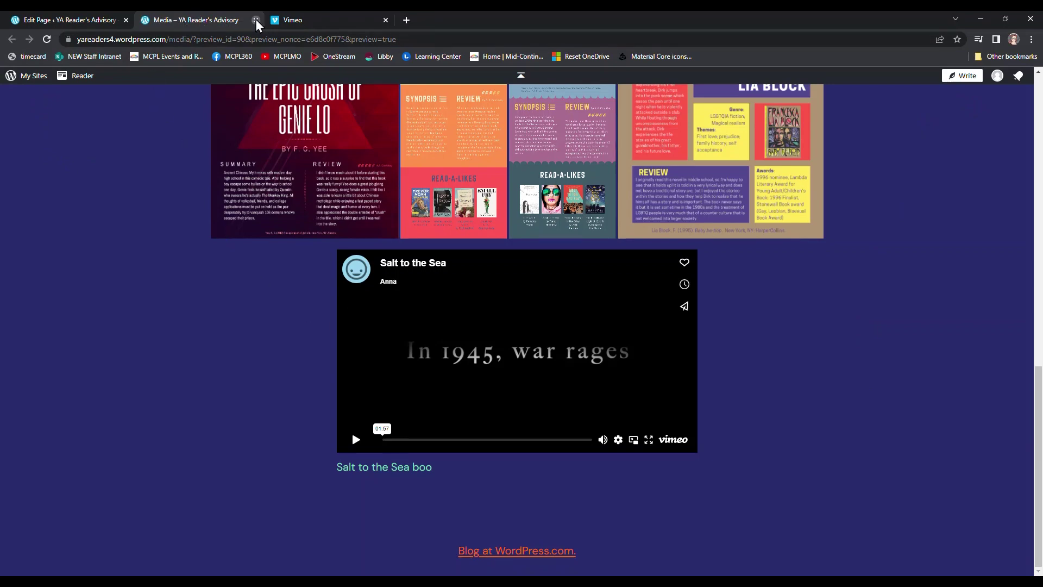
Close the preview and check the extra formatting options for the 'Salt to the Sea book trailer' caption.
left_click(256, 20)
left_click(356, 403)
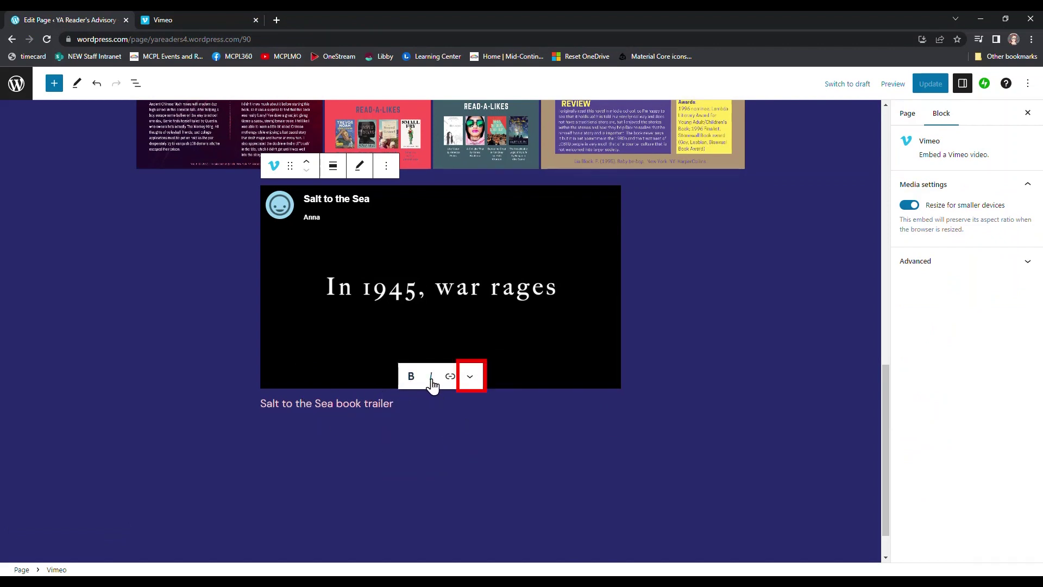
left_click(470, 377)
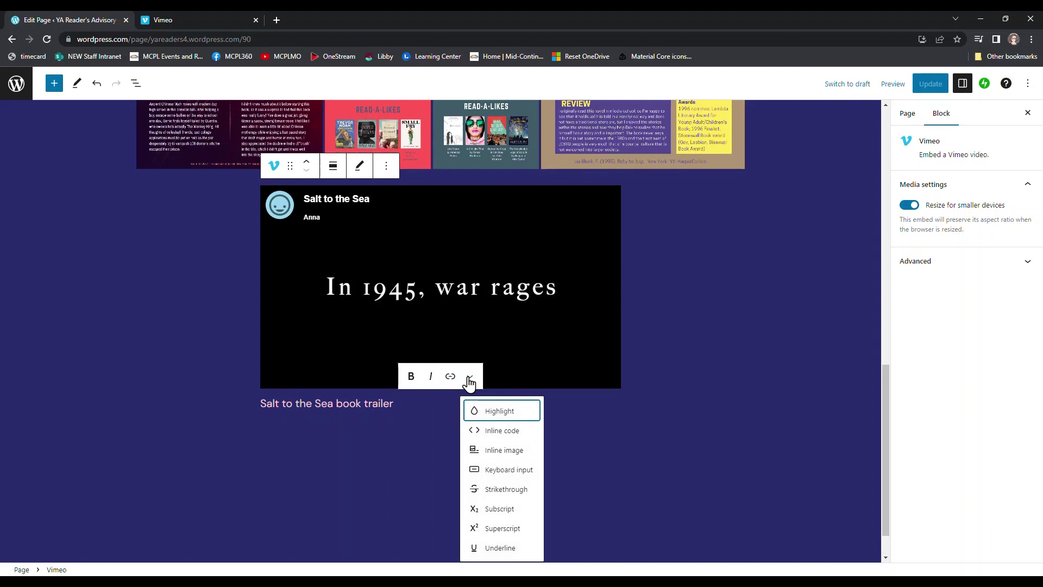
key("Escape")
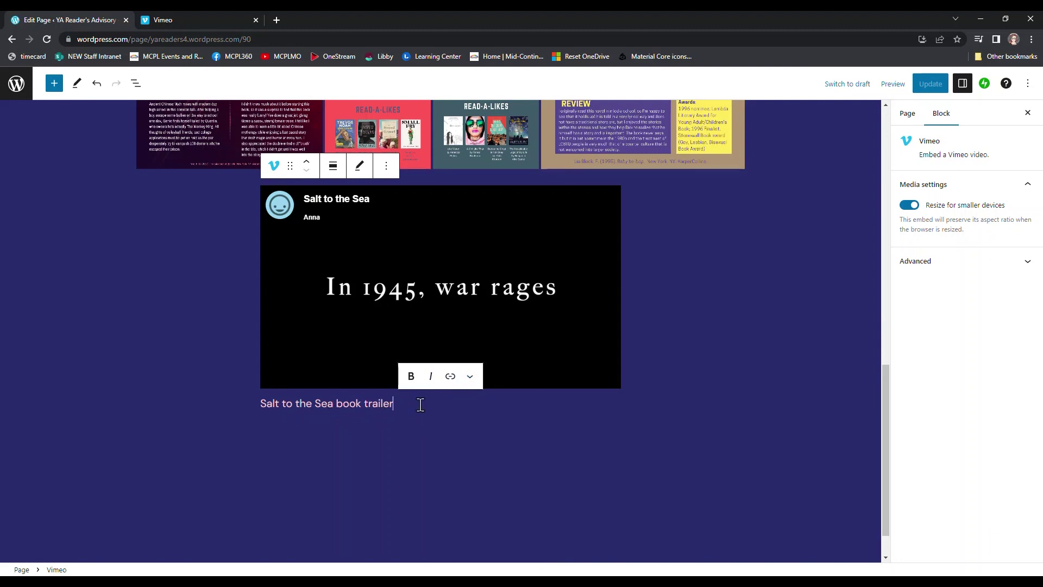
Deselect the video block and return to the top of the Media page.
left_click(710, 361)
scroll(780, 458, "up", 6)
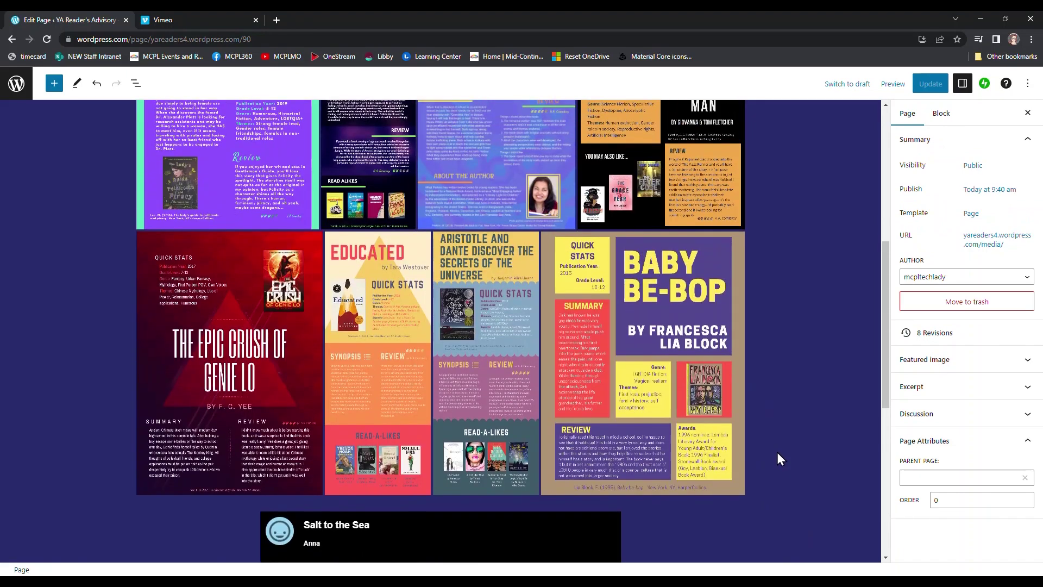
scroll(776, 452, "up", 6)
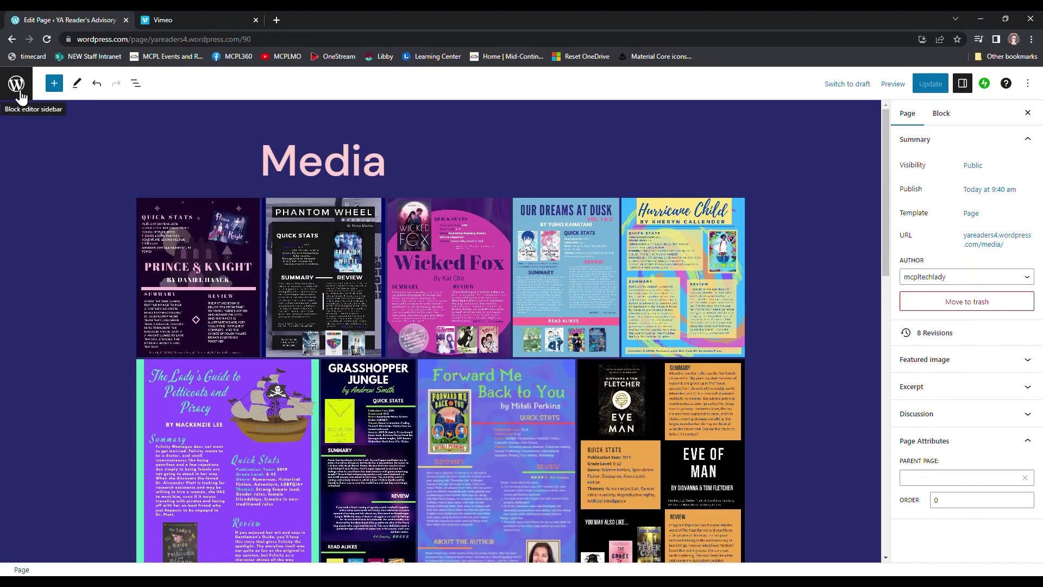
View the site's Homepage in a preview from the Pages list.
left_click(17, 84)
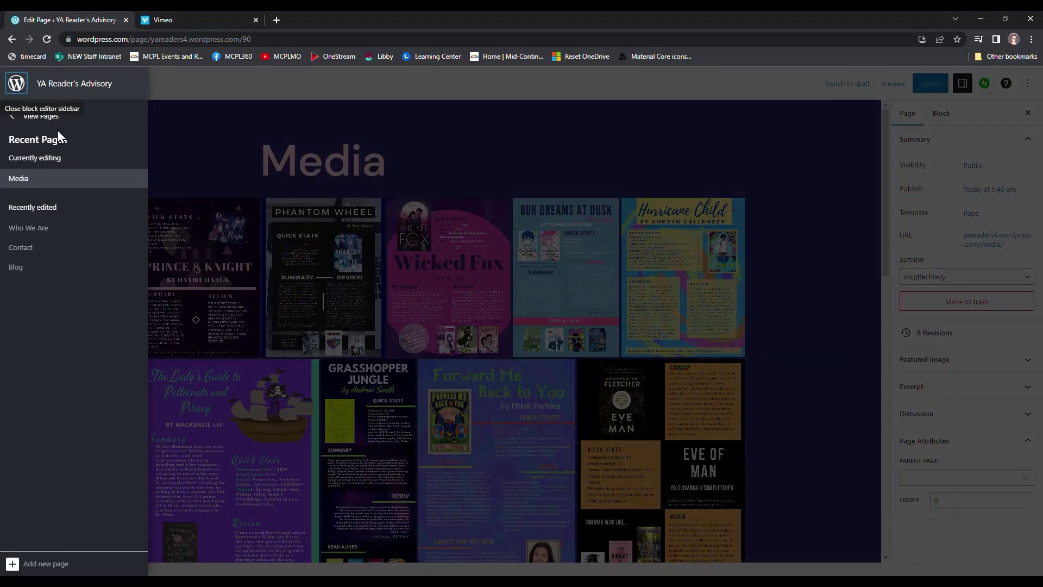
left_click(36, 118)
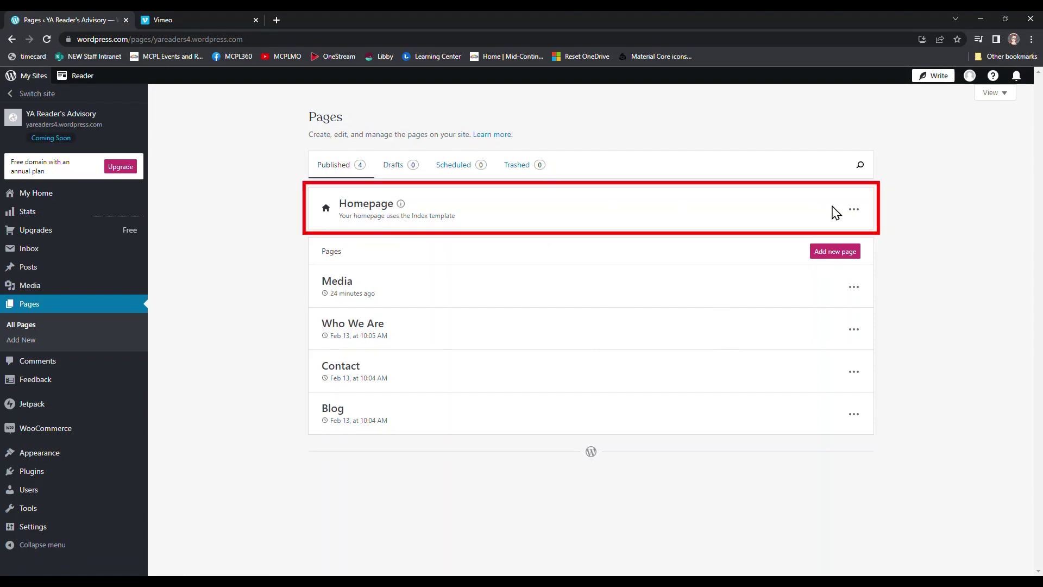
left_click(854, 209)
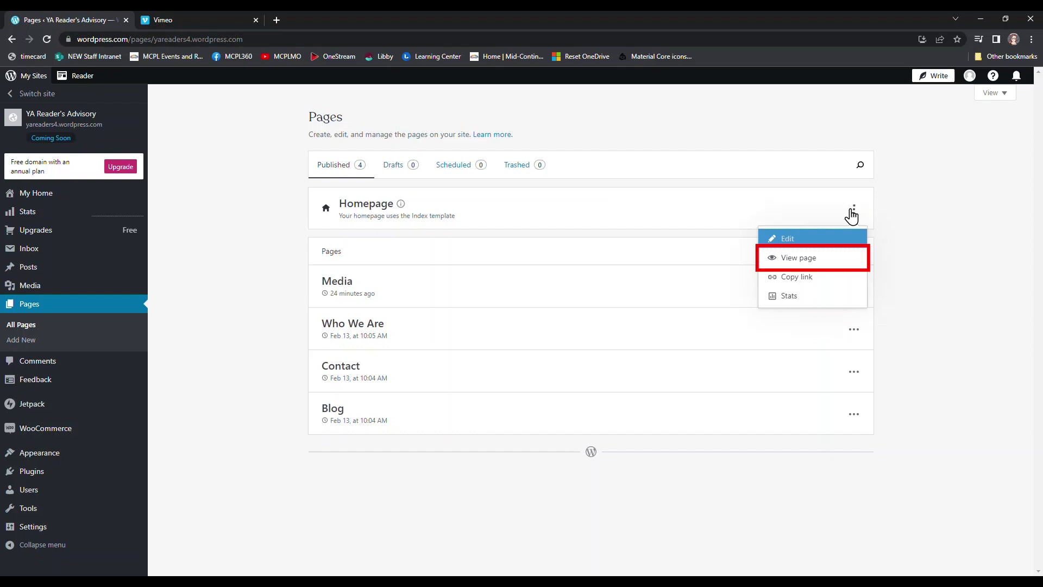
left_click(808, 268)
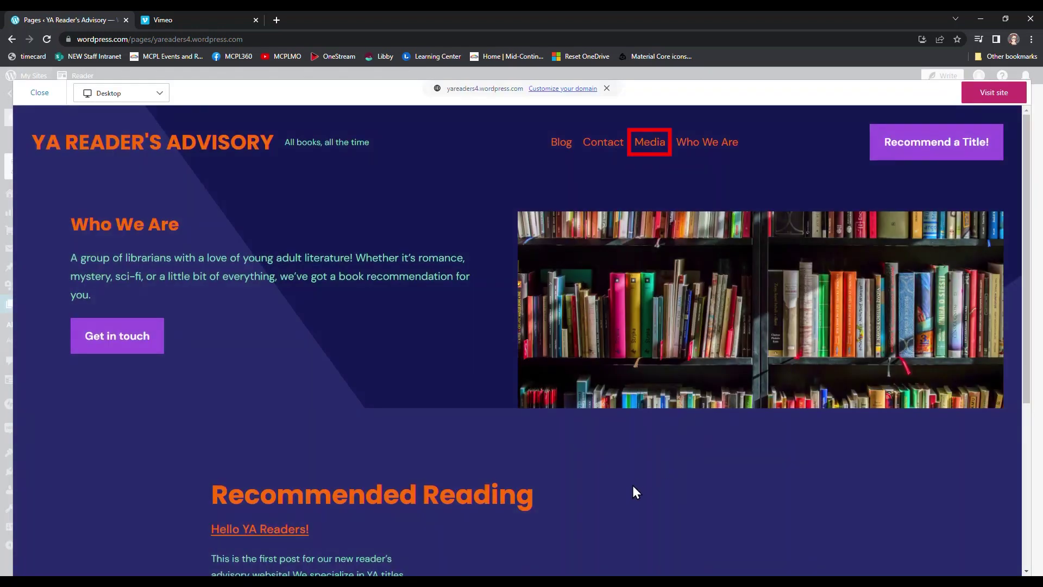
Go to the Media page in the preview and scroll through the gallery and trailer.
left_click(650, 142)
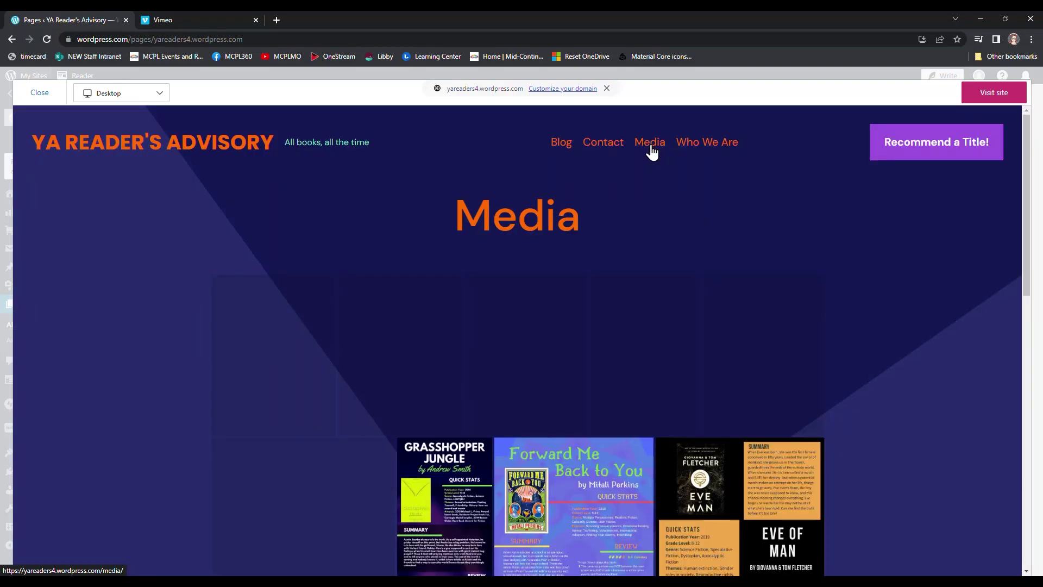
scroll(888, 307, "down", 10)
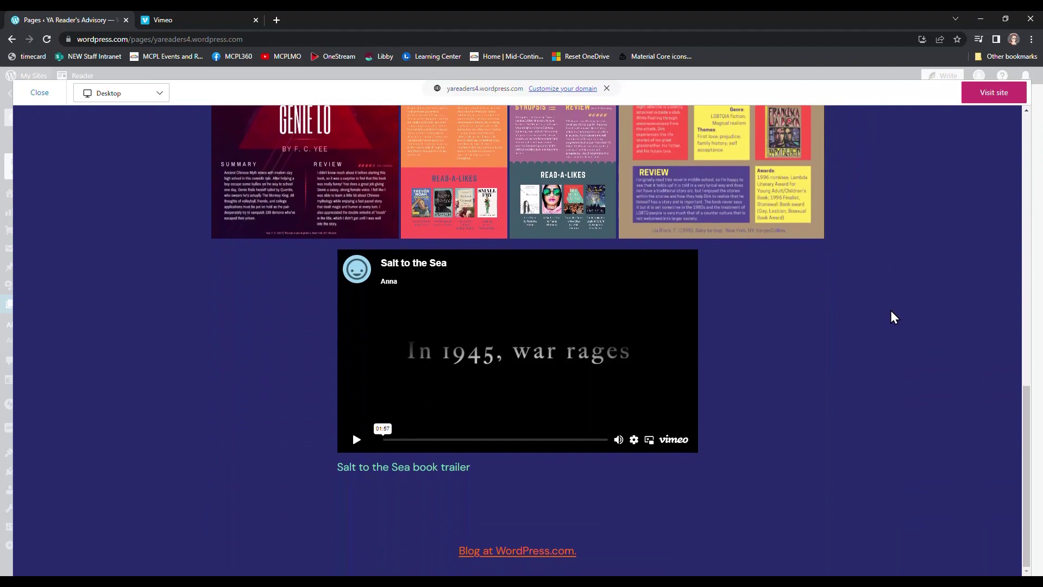
scroll(904, 315, "up", 10)
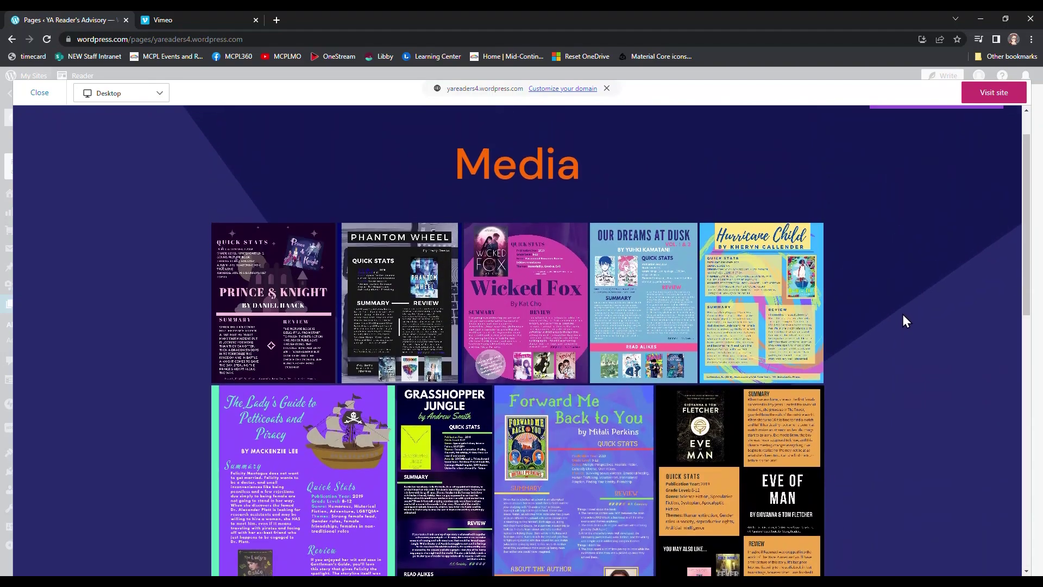
Open the live YA Reader's Advisory site in a new tab and go to its Media page.
left_click(982, 95)
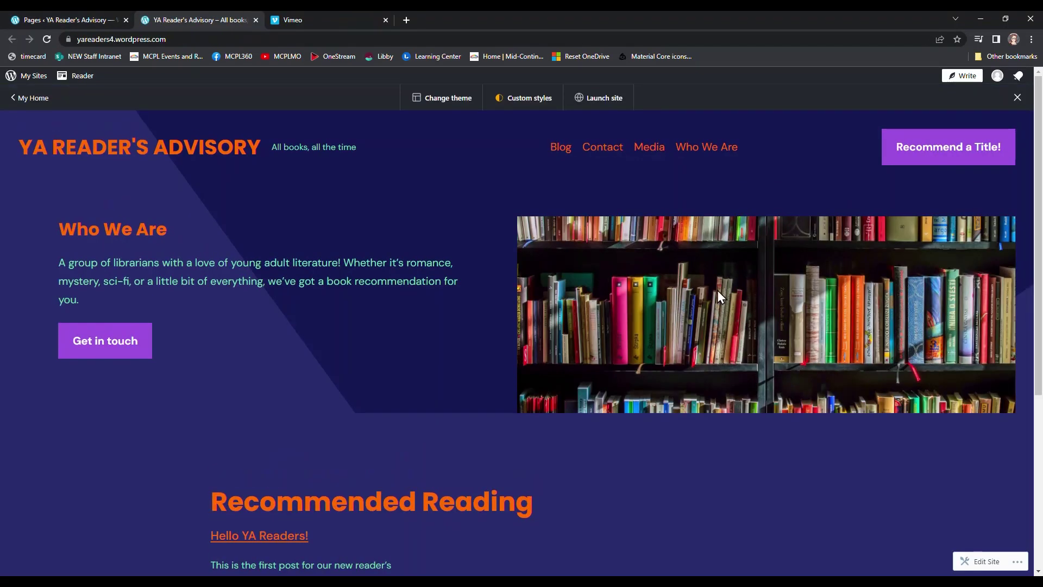
left_click(643, 157)
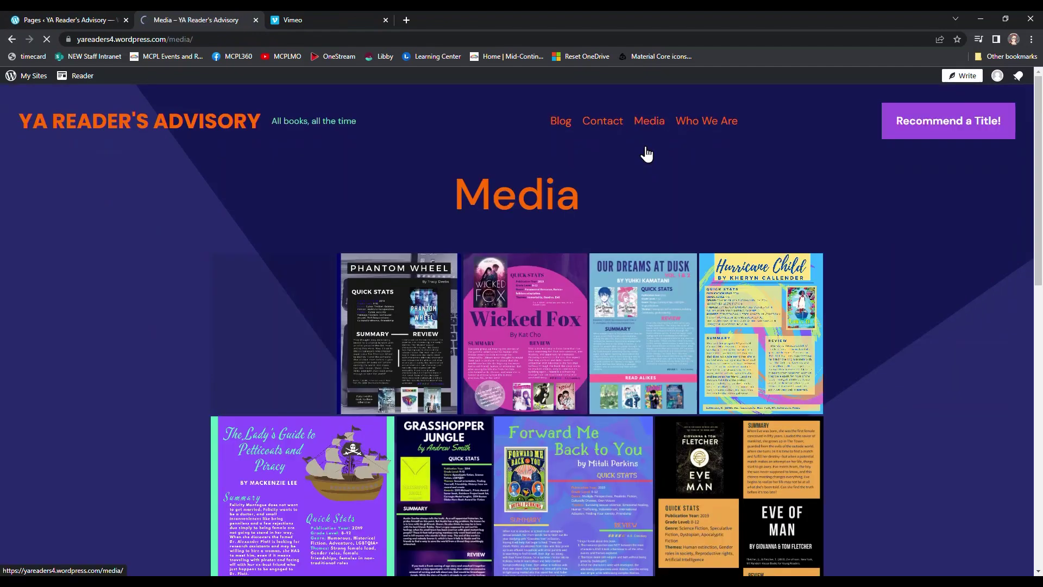